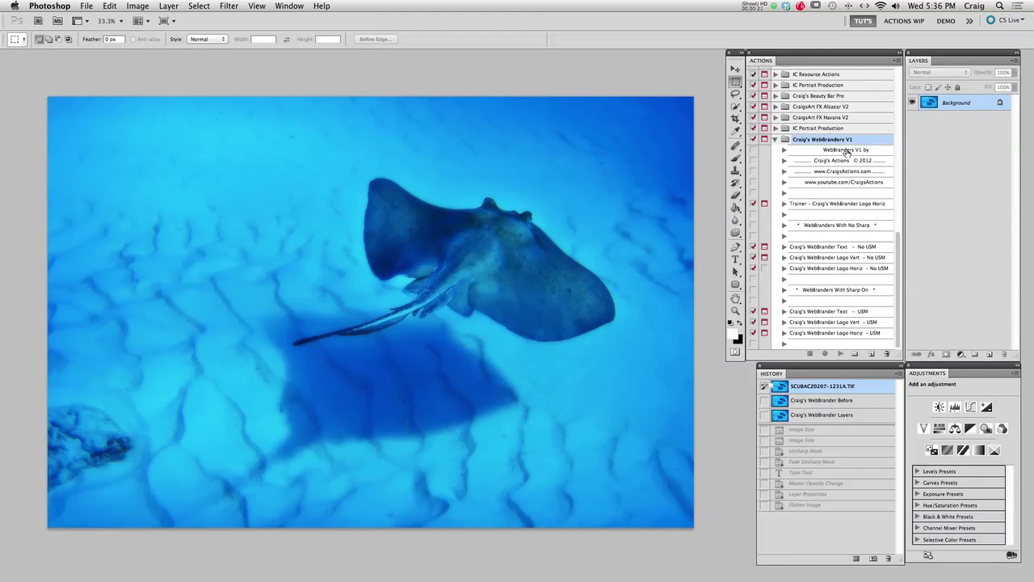
Select the Trainer action, then the No Sharp and Sharp On action groups
left_click(845, 204)
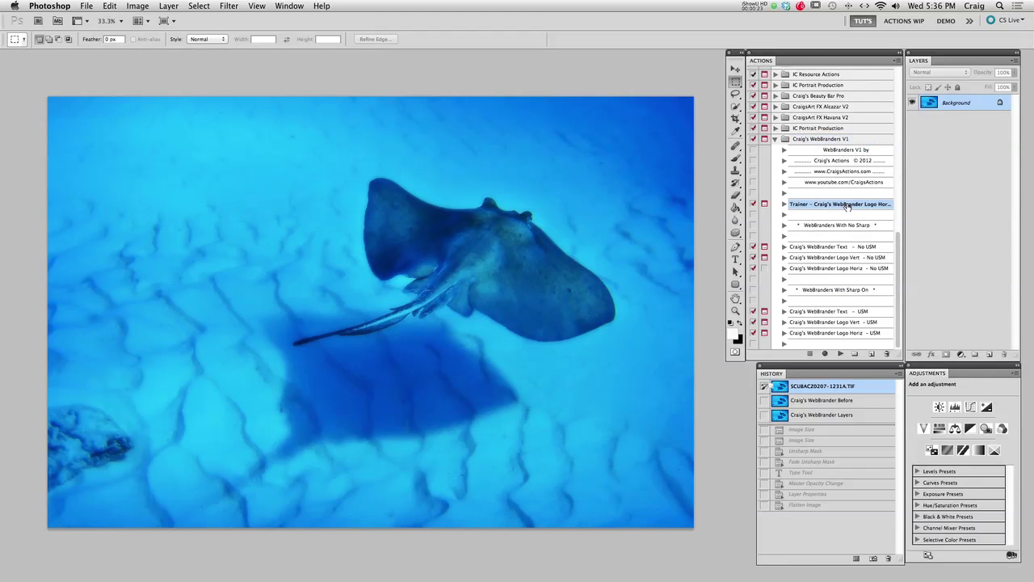
double_click(851, 204)
key("Return")
left_click(841, 225)
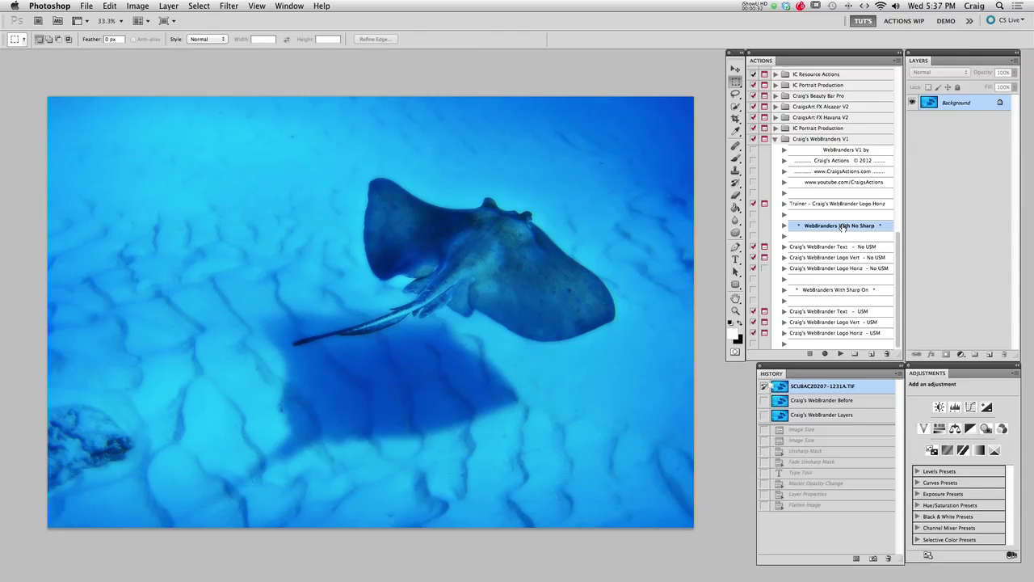
left_click(837, 269, "shift")
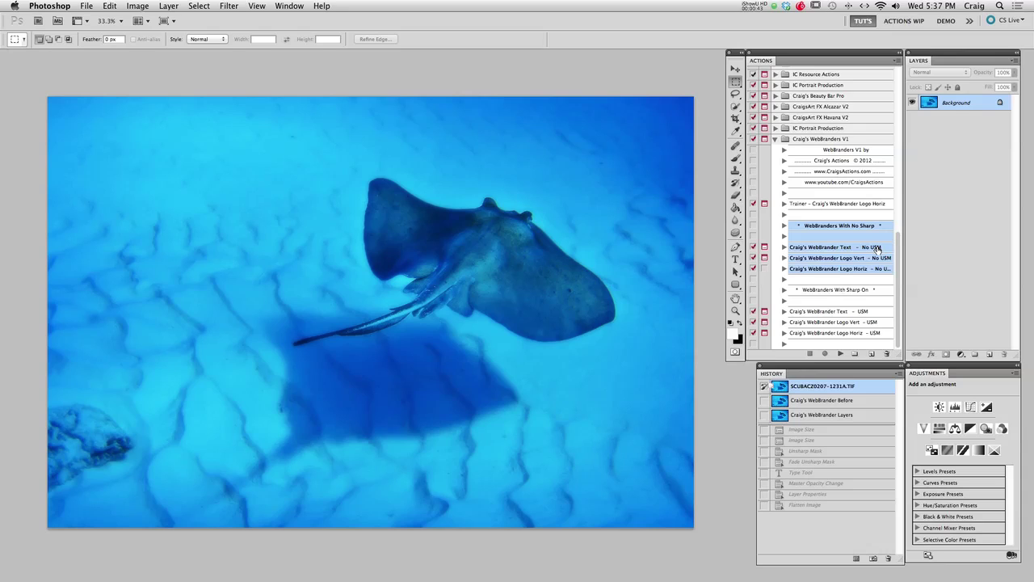
left_click(838, 293)
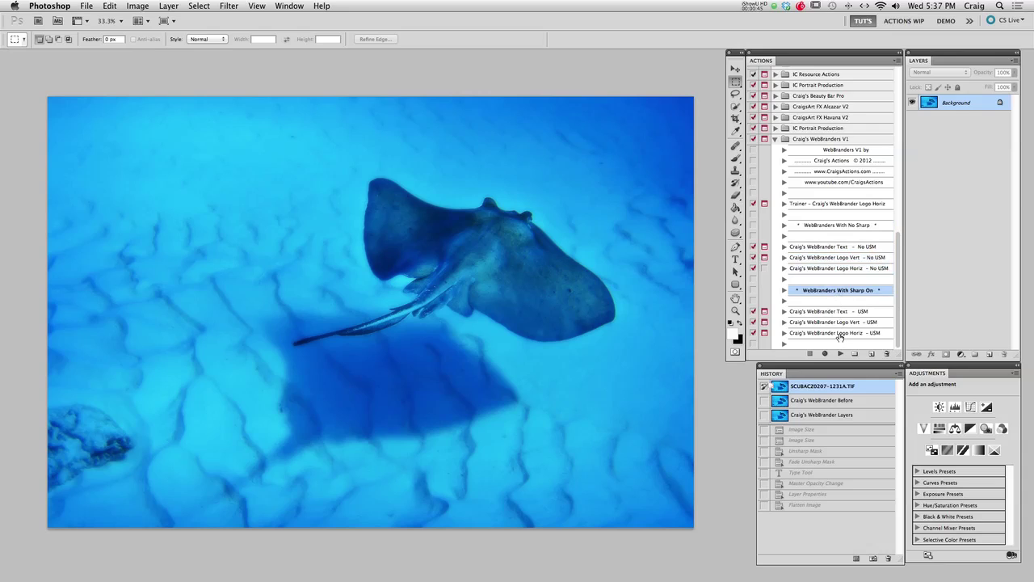
left_click(839, 333, "shift")
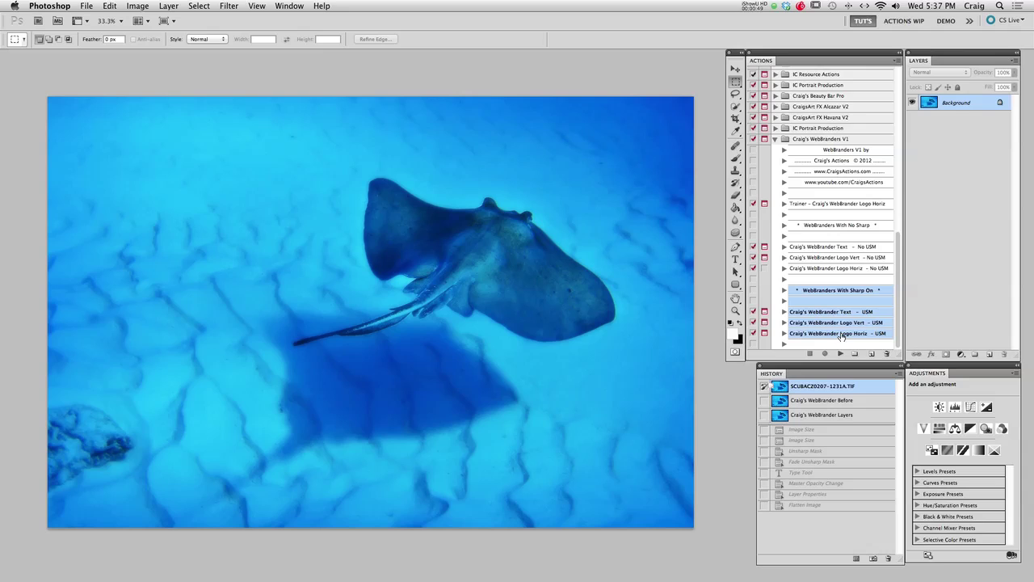
Compare the Text, Logo Vert and Logo Horiz USM actions one by one
left_click(877, 314)
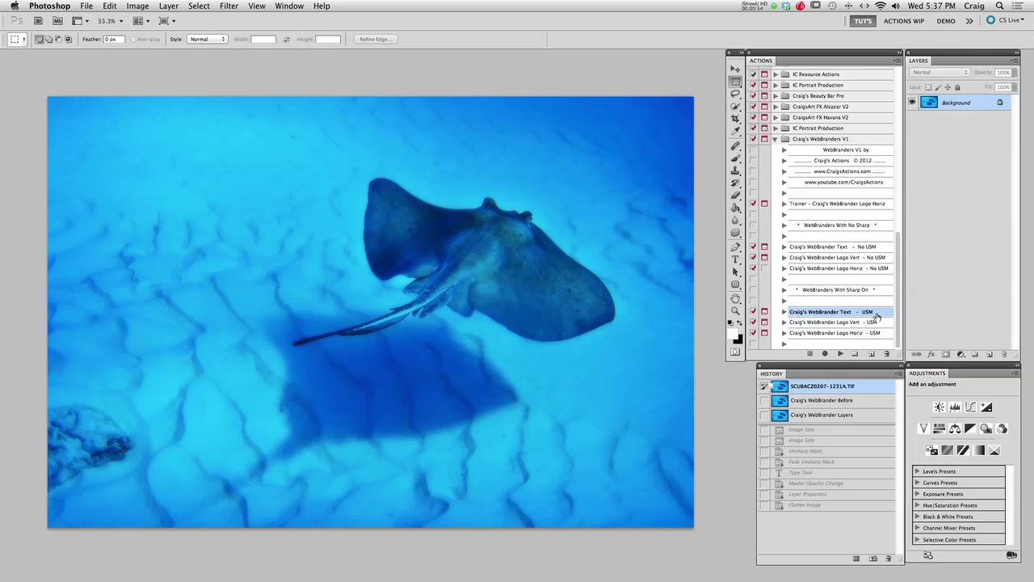
left_click(847, 325)
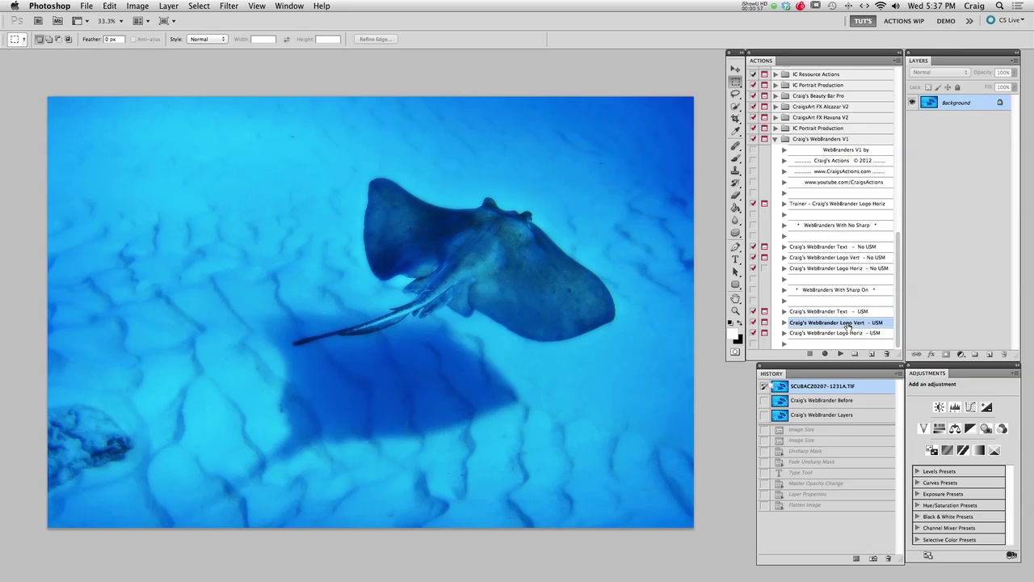
left_click(860, 334)
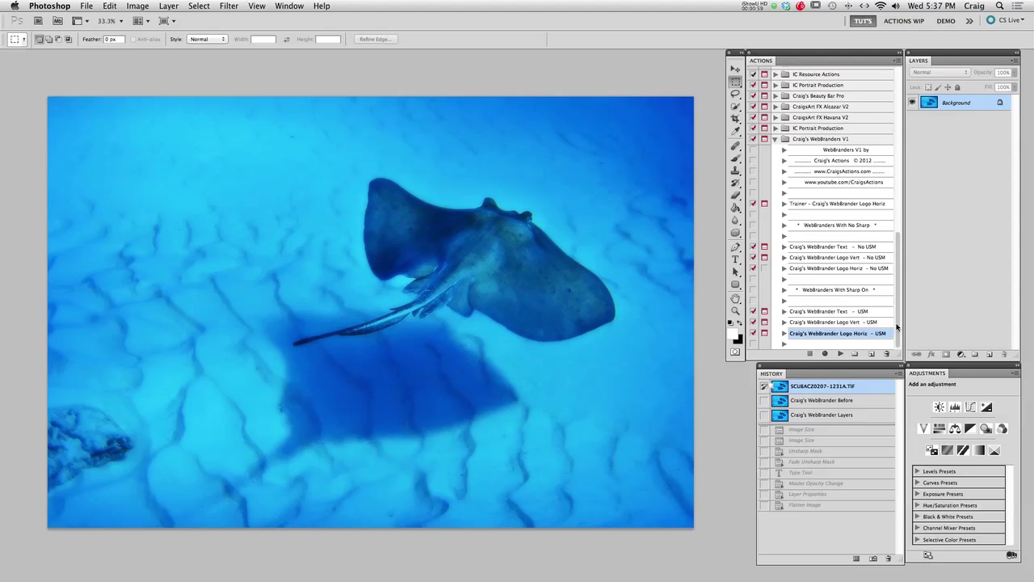
left_click(818, 314)
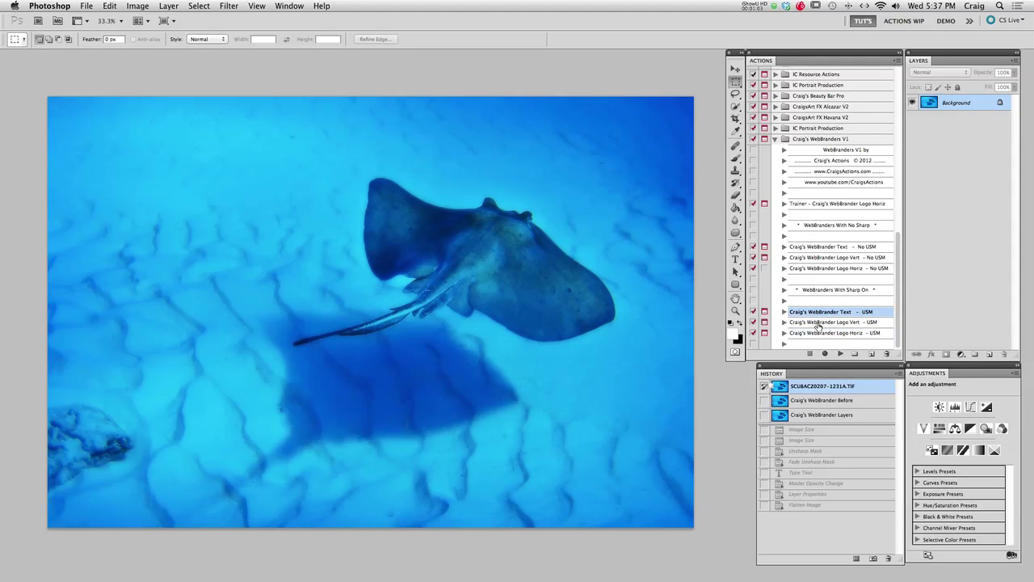
left_click(819, 324)
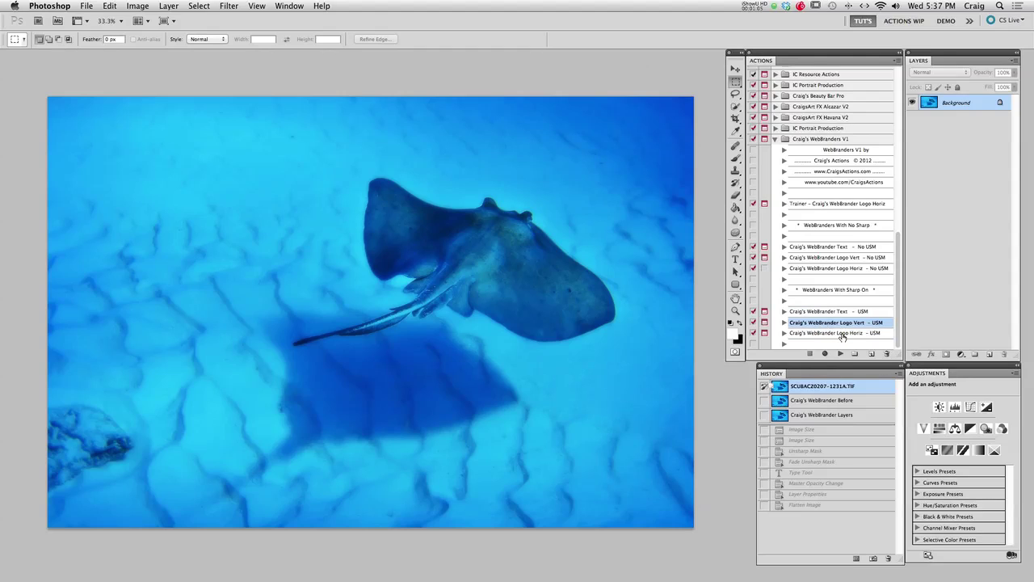
left_click(837, 335)
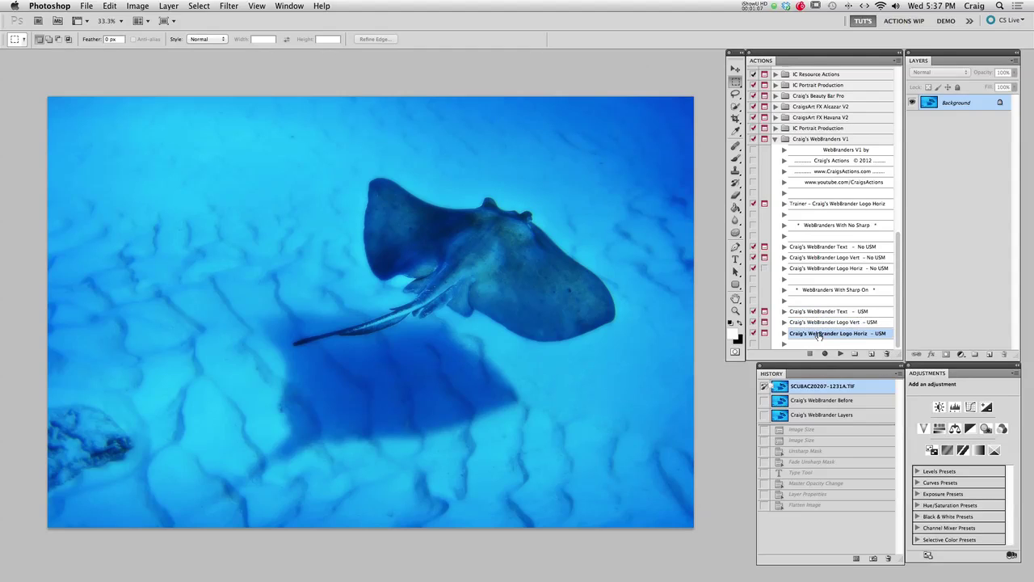
left_click(820, 314)
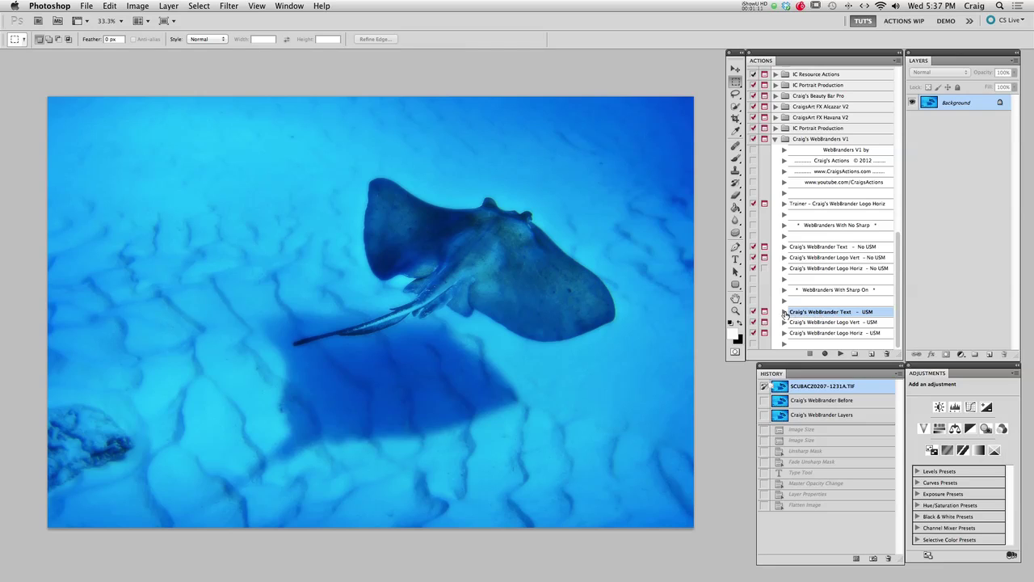
Expand Text - USM and inspect its Make text layer step
left_click(784, 312)
scroll(826, 316, "down", 5)
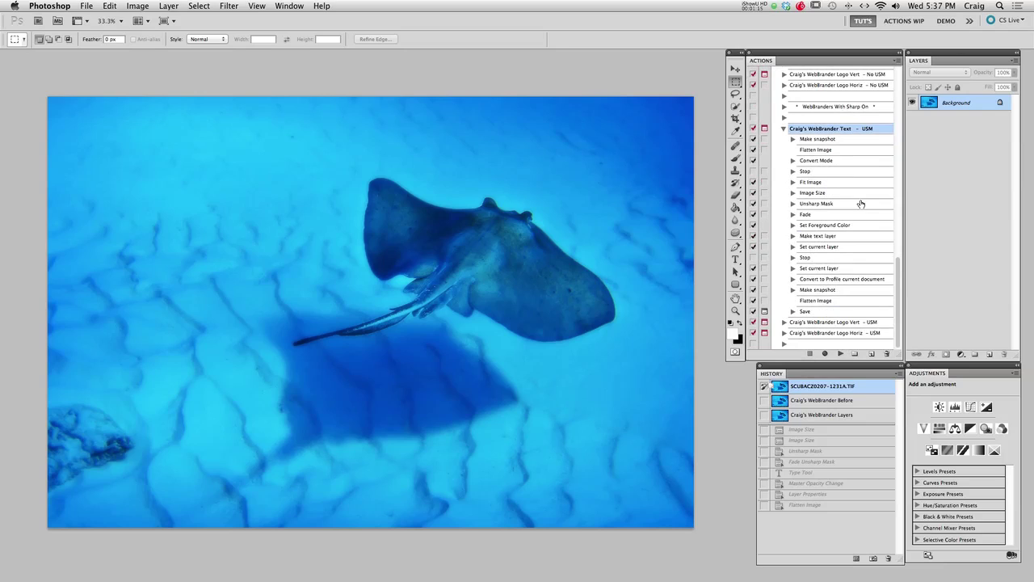
left_click(847, 239)
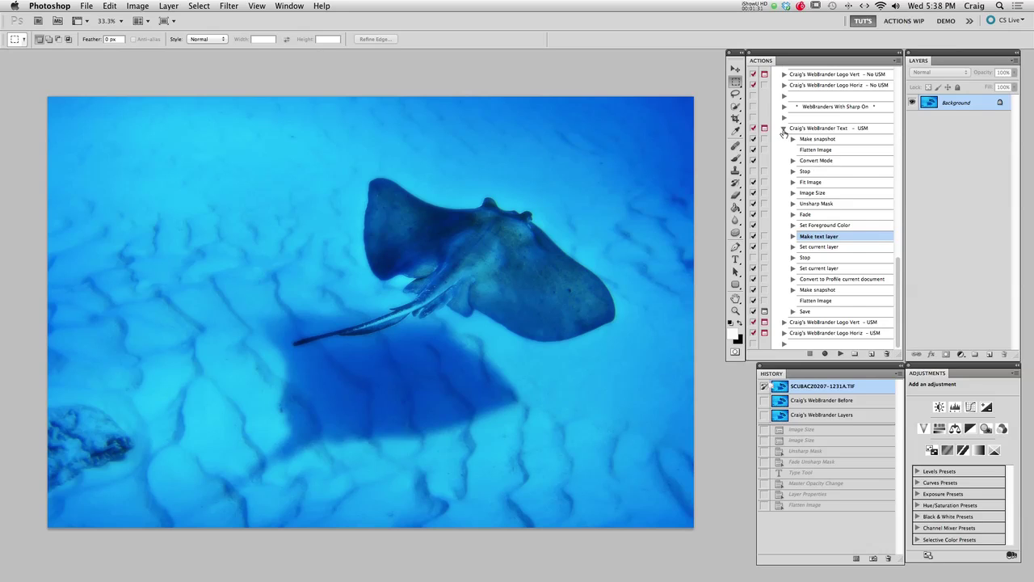
Collapse Text - USM and duplicate it into a USM copy below
left_click(783, 132)
left_click(832, 313)
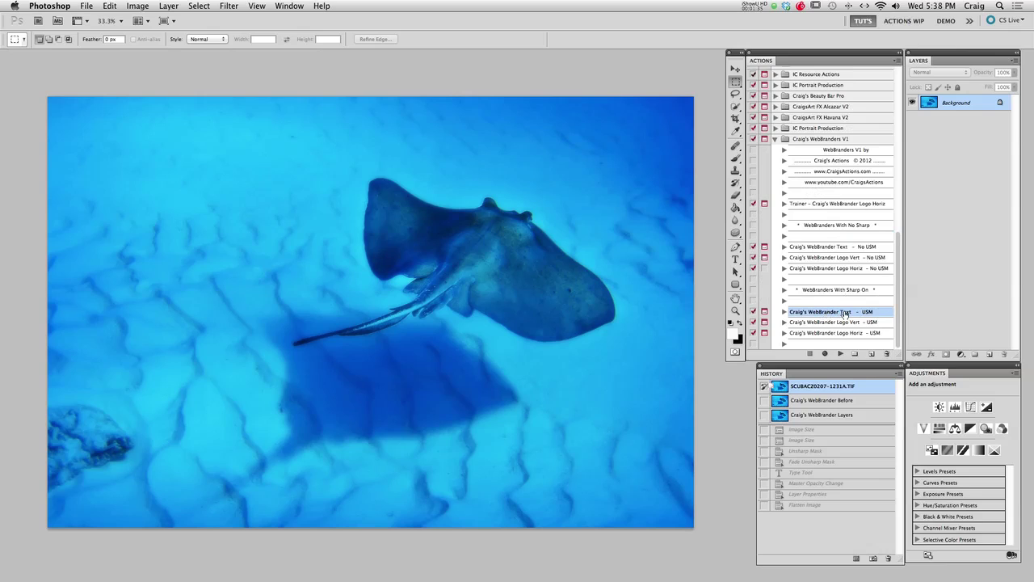
left_click_drag(846, 313, 873, 354)
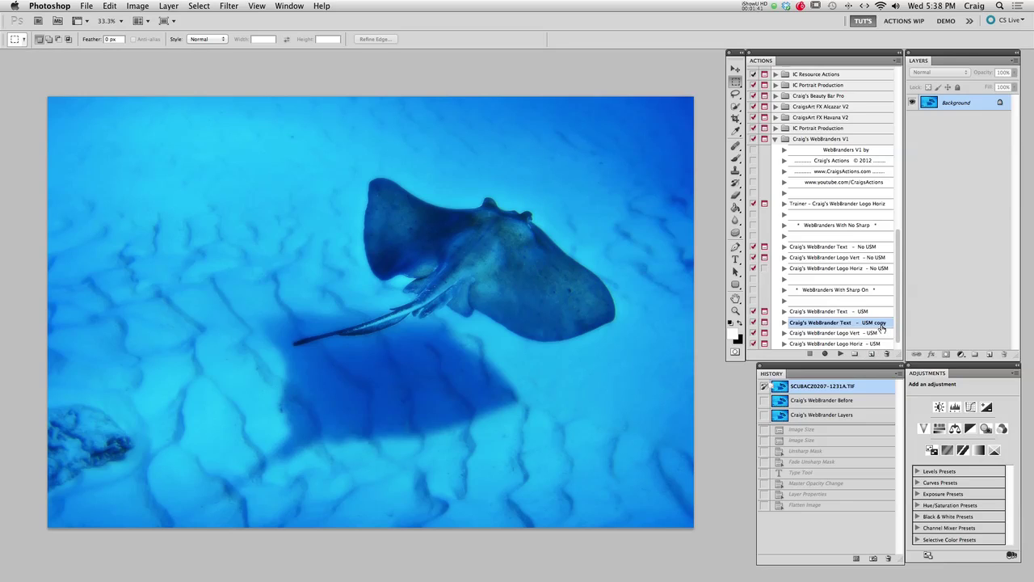
Re-record the copy's Make text layer step, replacing 'Aura Photographics' with 'Your Studio'
left_click(783, 322)
scroll(810, 297, "down", 5)
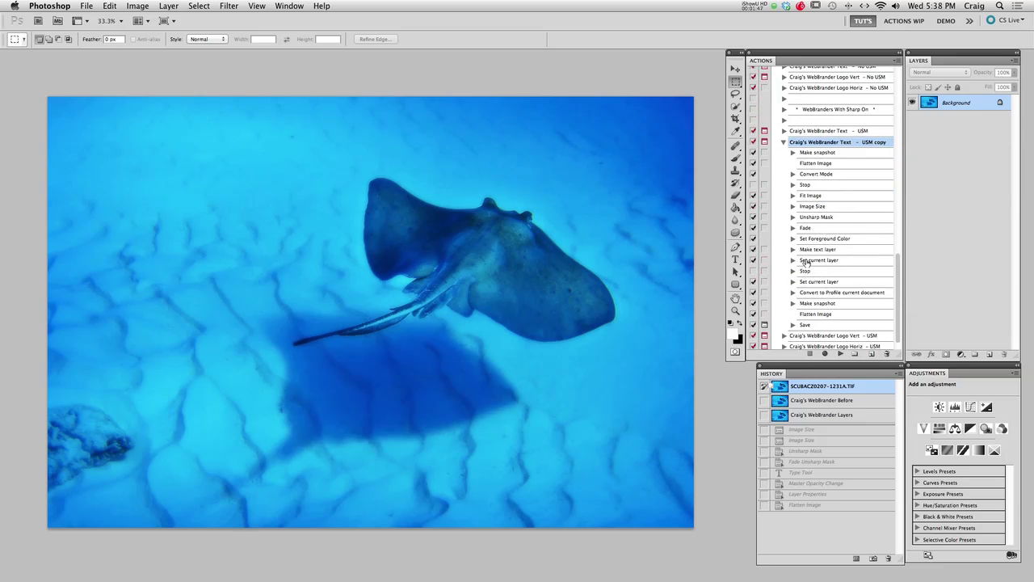
double_click(825, 250, "super")
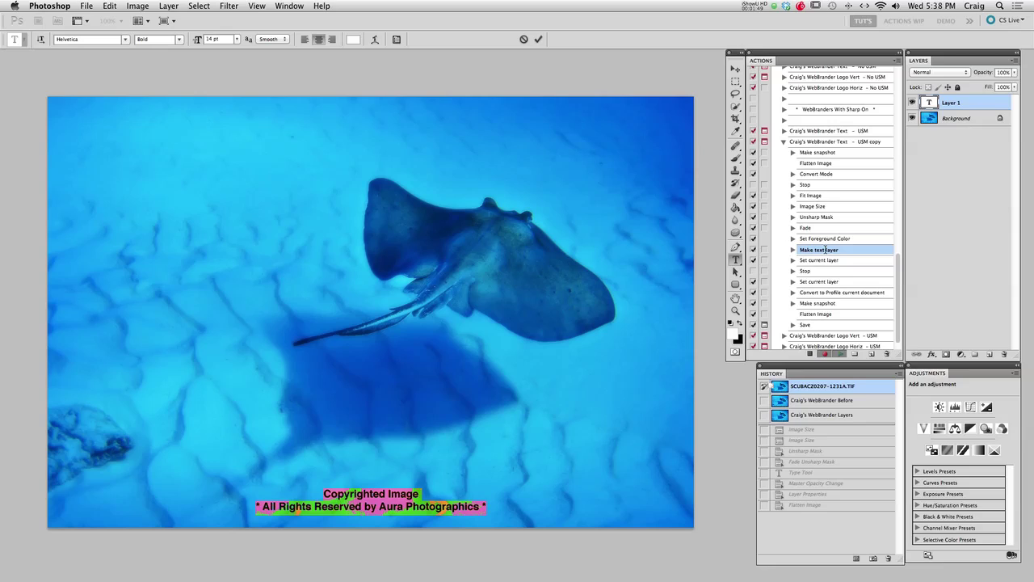
left_click(382, 506)
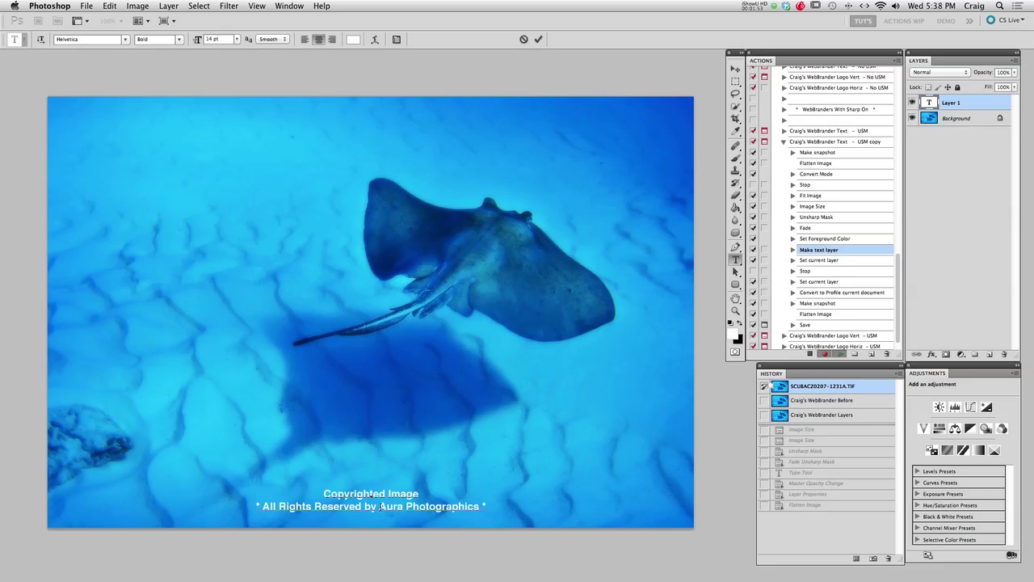
left_click_drag(380, 508, 479, 509)
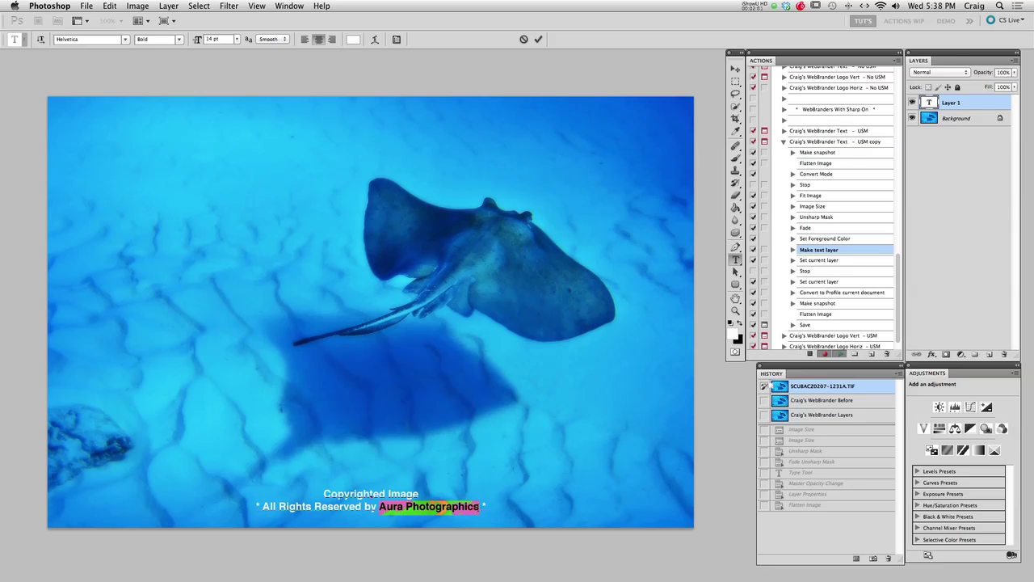
type("Your Stud")
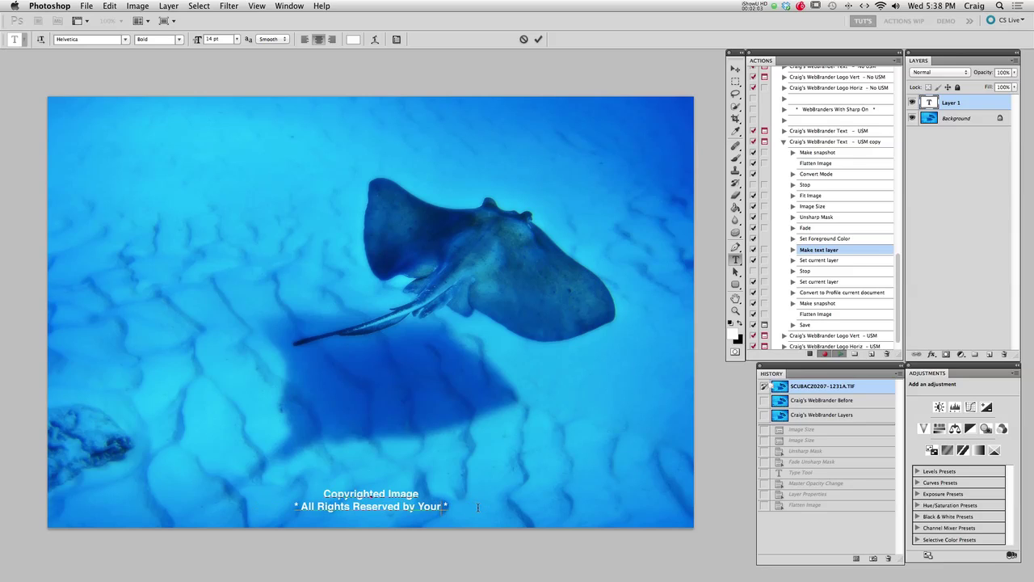
type("io")
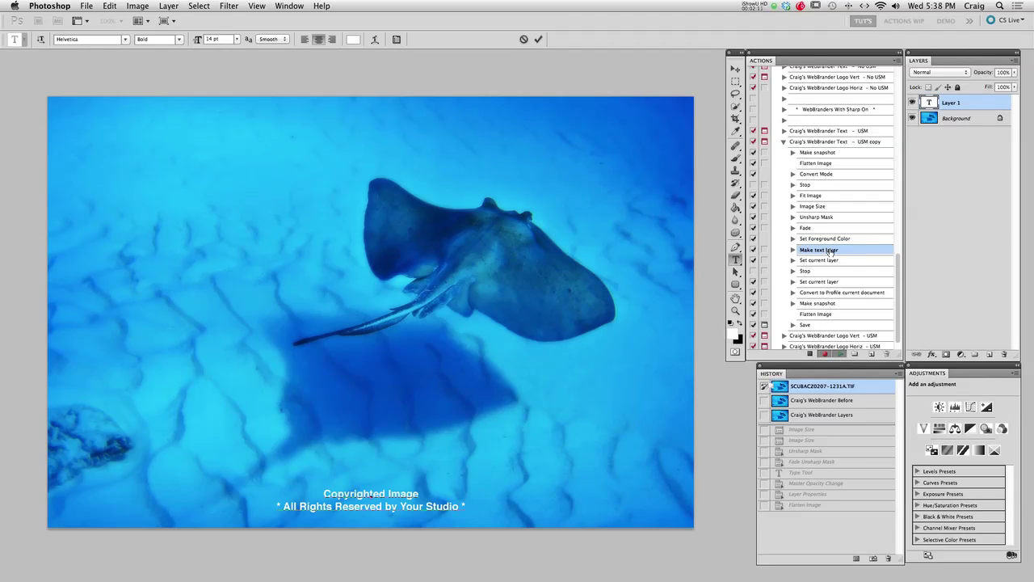
key("KP_Enter")
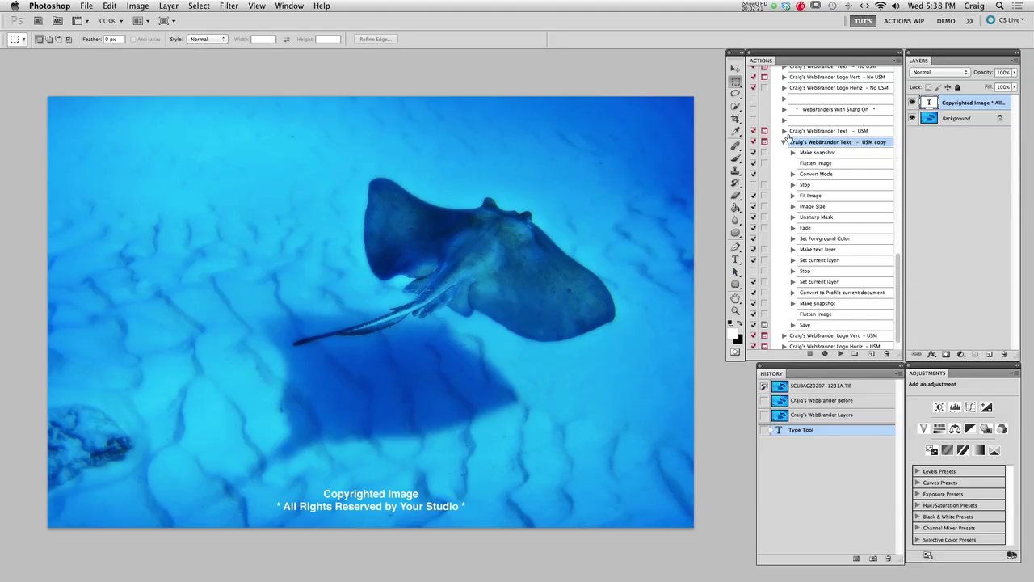
Rename the copy to 'Craig's WebBrander Custom Text - USM'
double_click(879, 143)
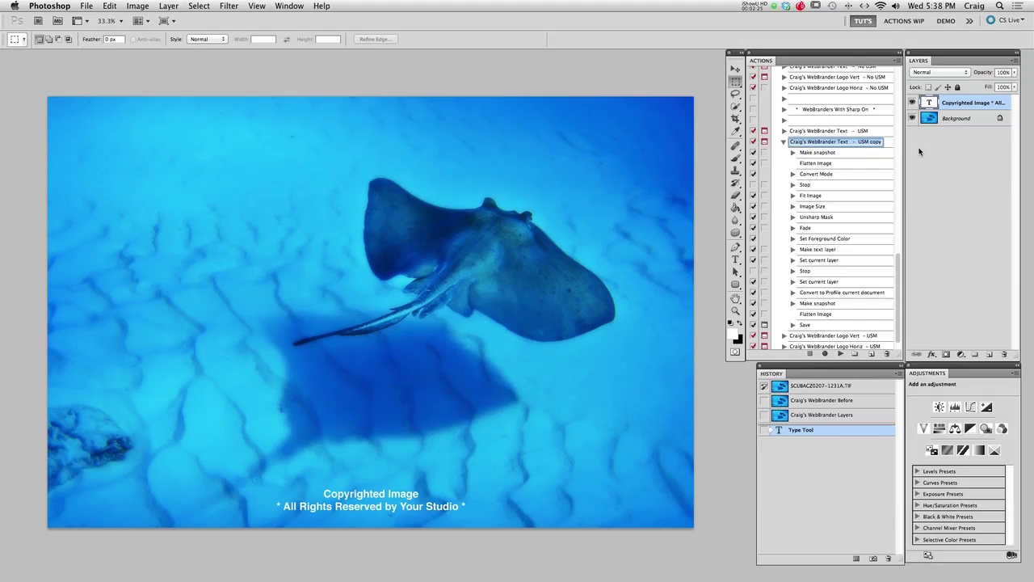
key("Right")
key("BackSpace")
key("BackSpace")
key("BackSpace")
key("BackSpace")
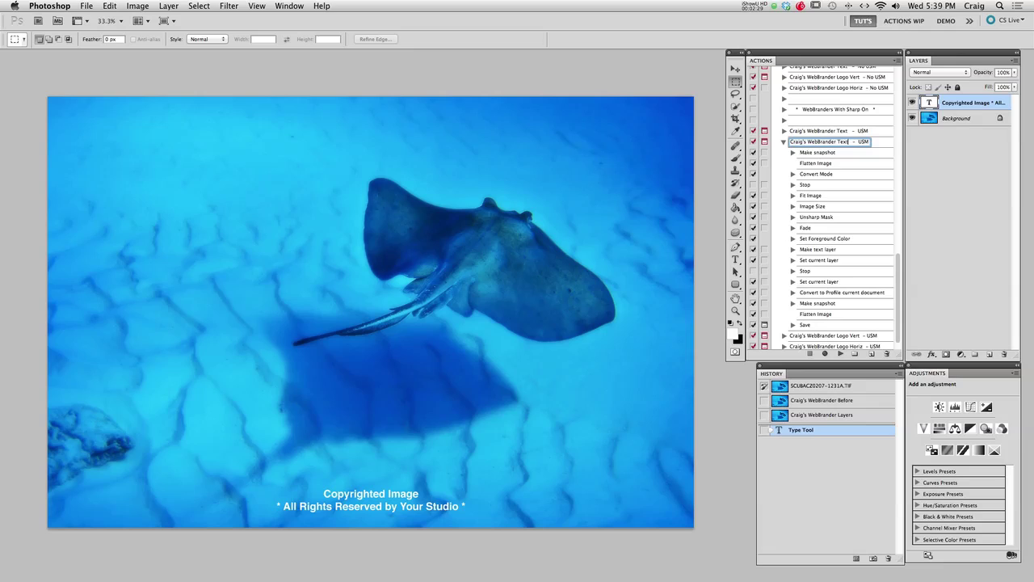
type("Custom")
key("Return")
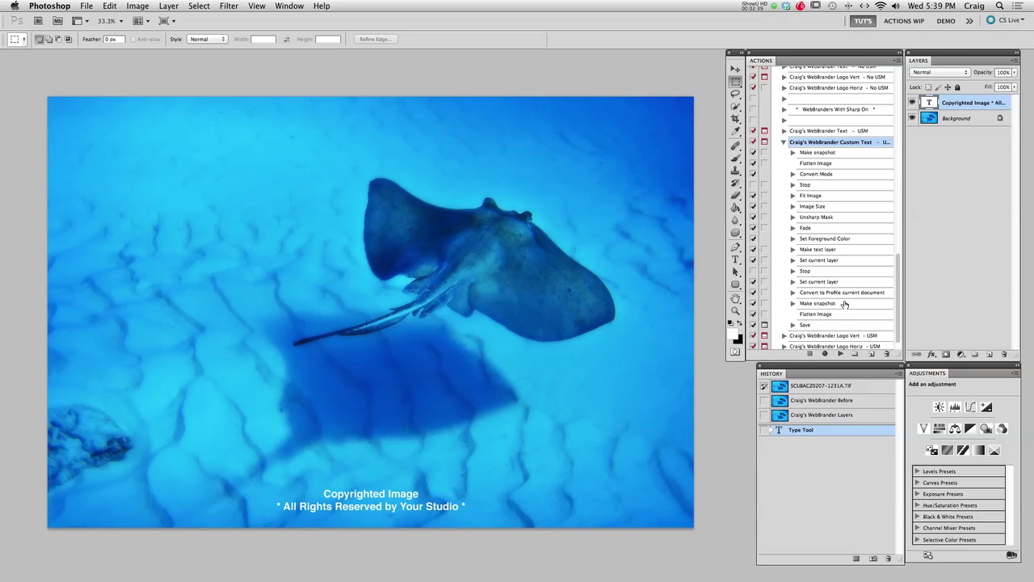
Return the photo to the unbranded WebBrander Before history snapshot
left_click(814, 388)
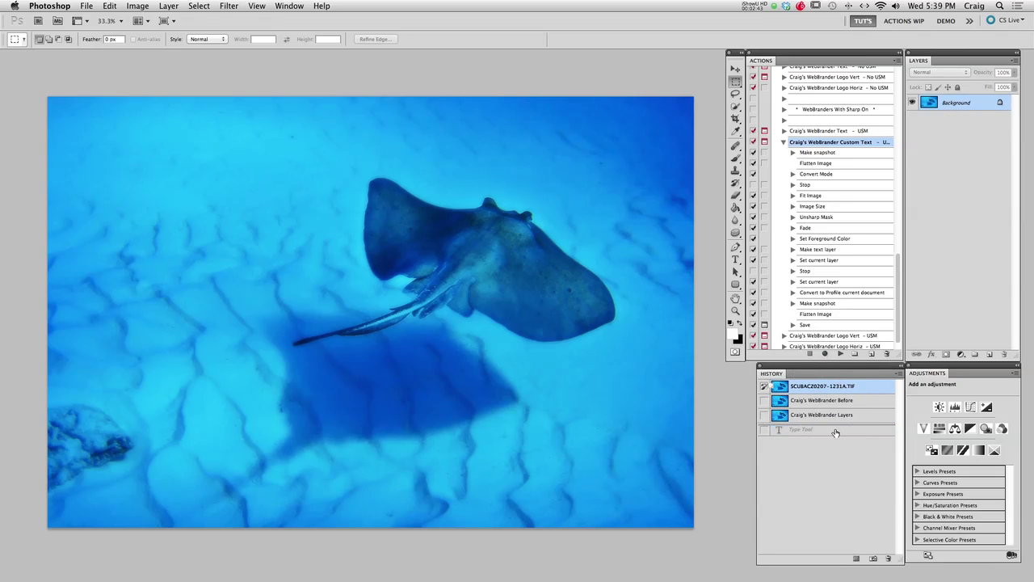
left_click(828, 405)
left_click(830, 414)
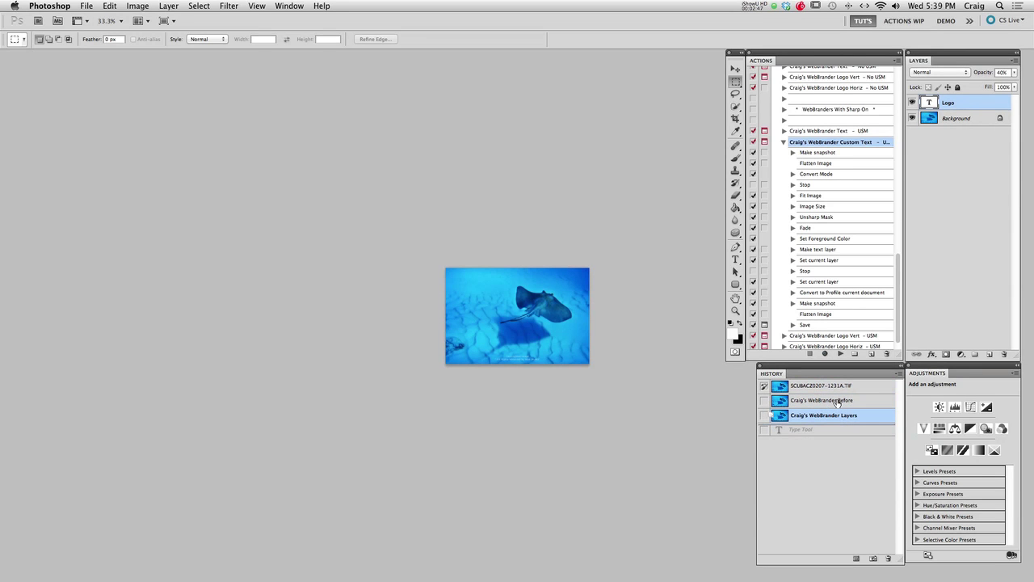
left_click(836, 402)
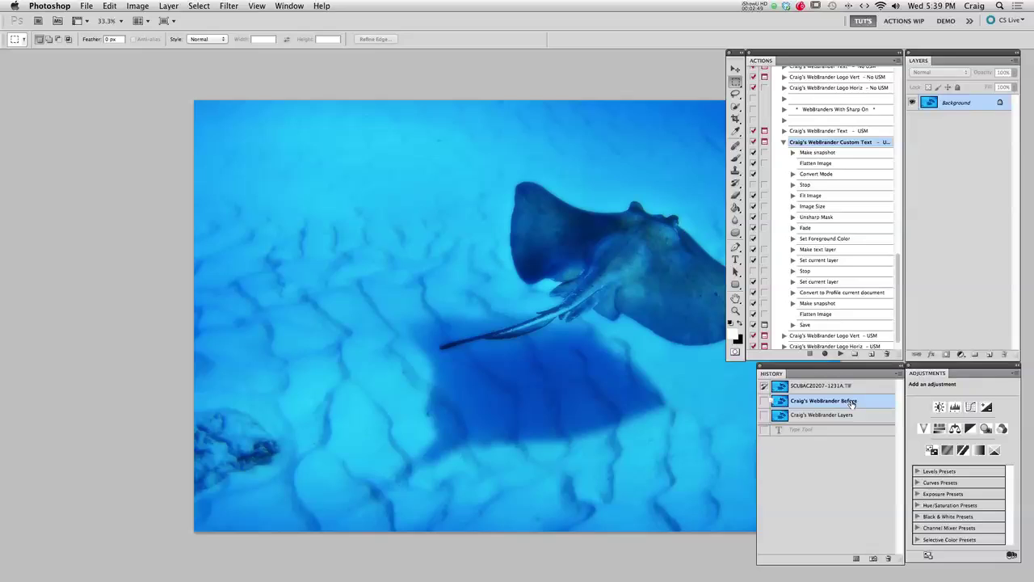
left_click_drag(663, 310, 577, 305)
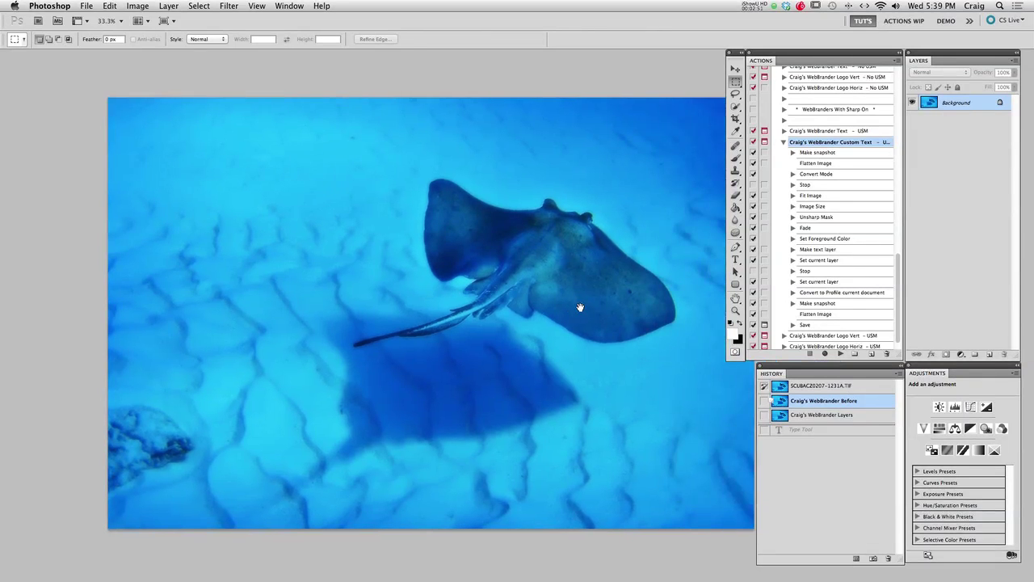
Run the Custom Text - USM action and browse the save dialog to Storage > DUMP FILES
left_click(840, 354)
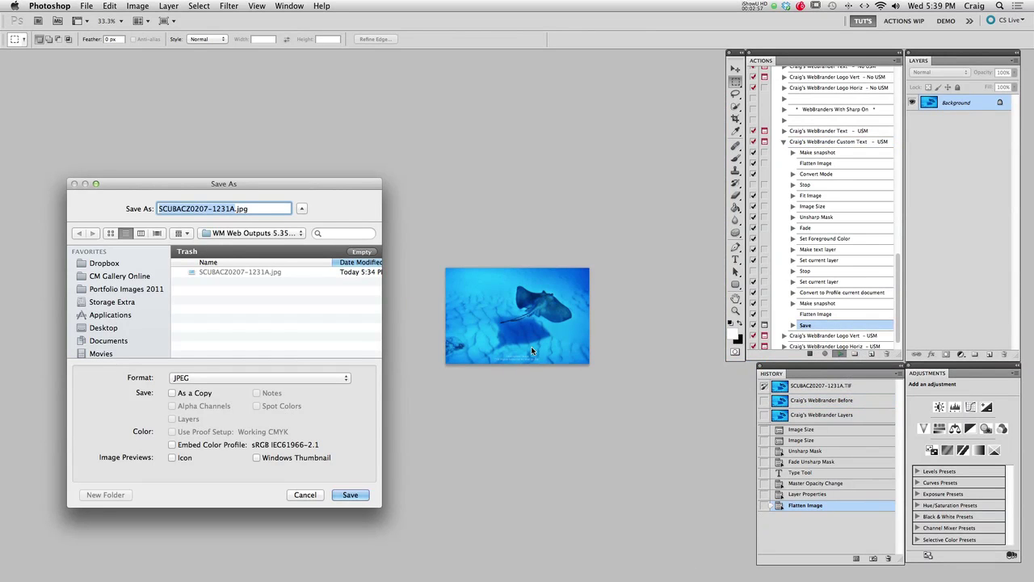
left_click(247, 234)
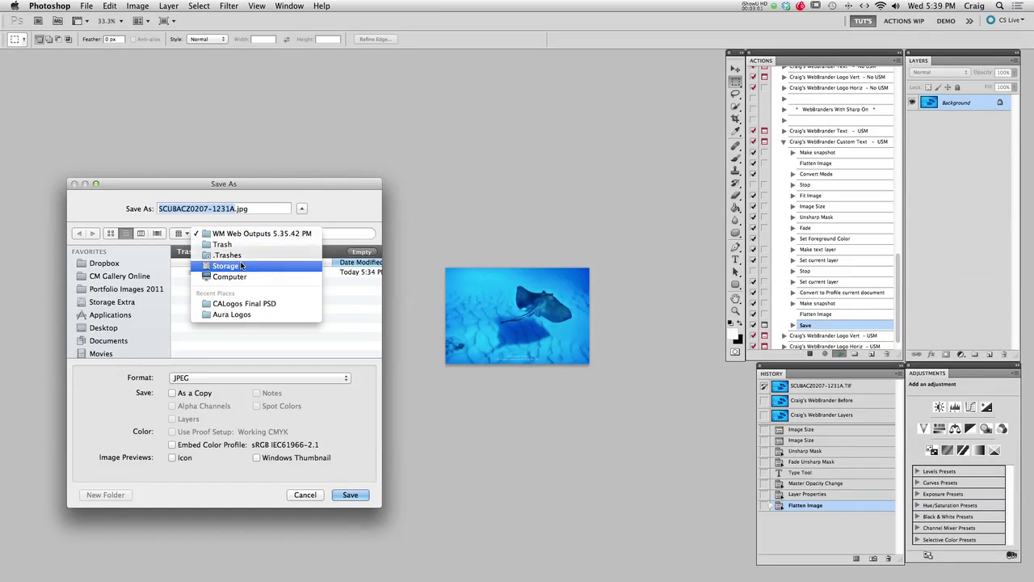
left_click(241, 266)
double_click(222, 260)
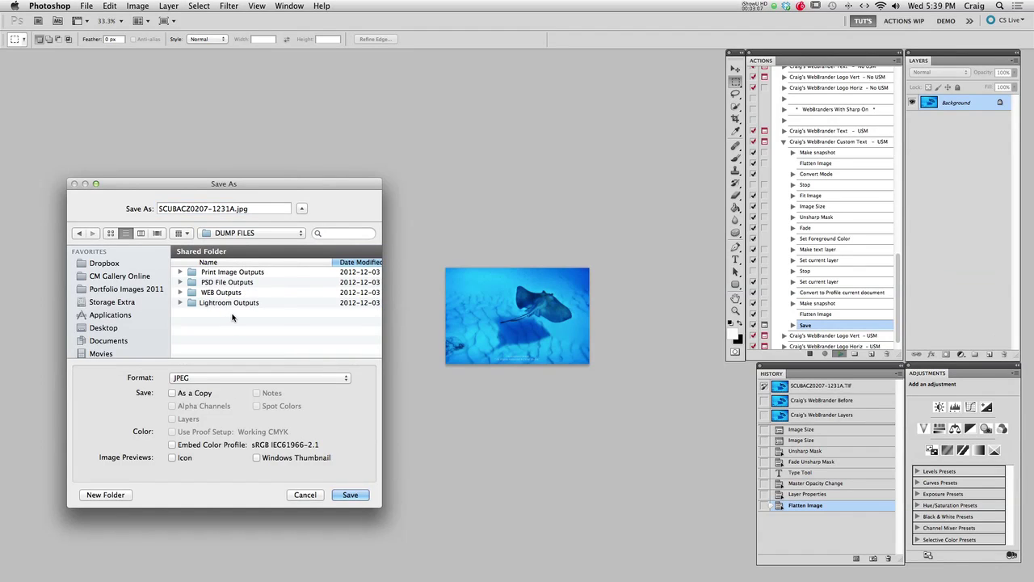
Create a 'WM Web Outputs' folder there and save the JPEG into it
left_click(105, 494)
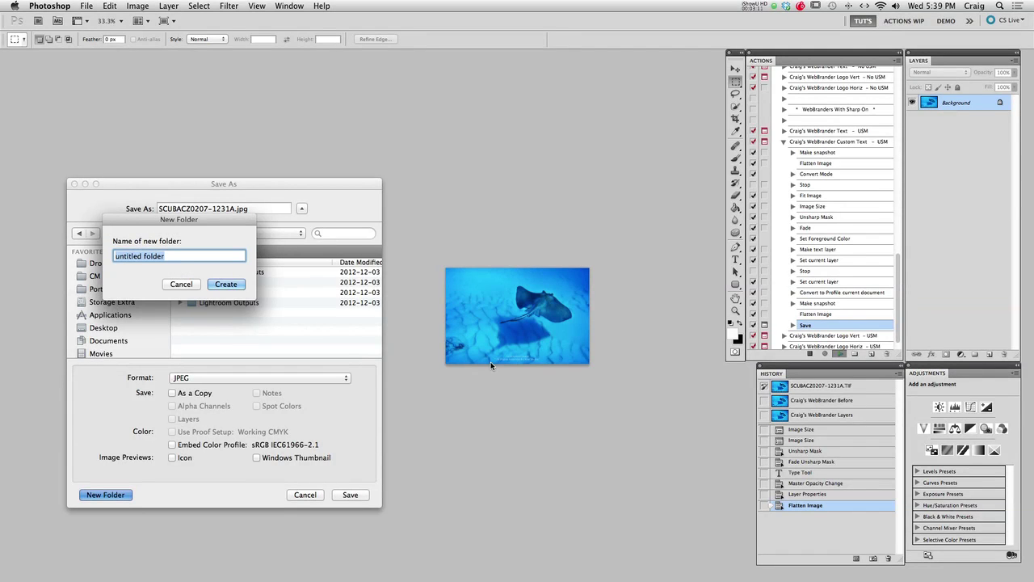
type("WM Web Out")
type("uts")
left_click(226, 284)
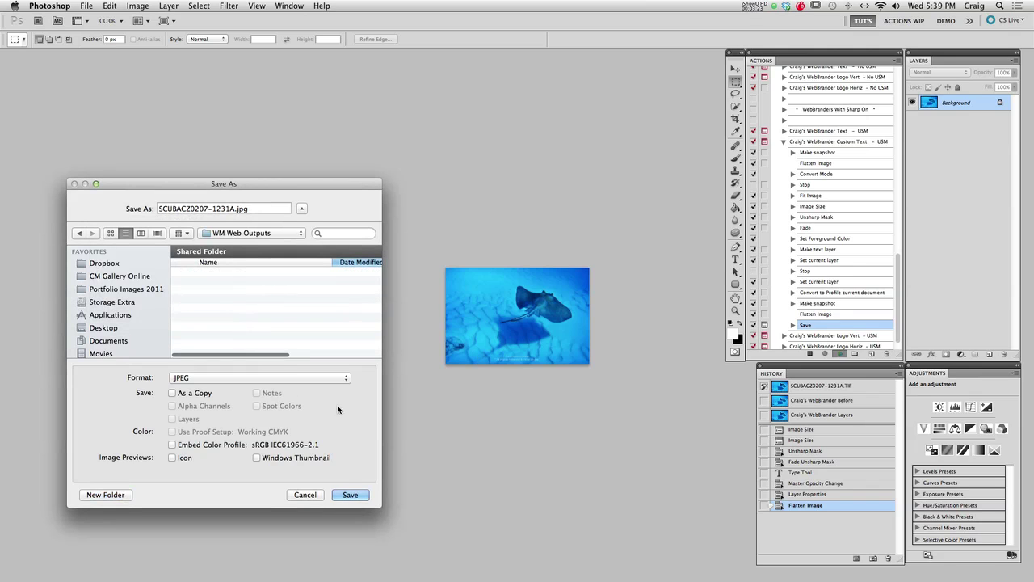
left_click(350, 495)
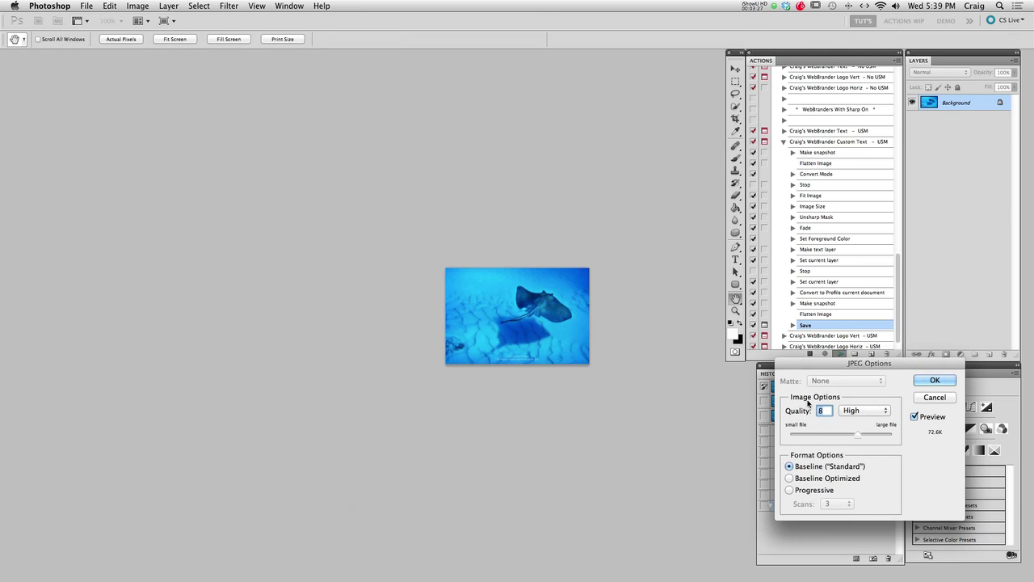
Accept quality 8 JPEG settings and check the photo at 100% and 300%
left_click(933, 380)
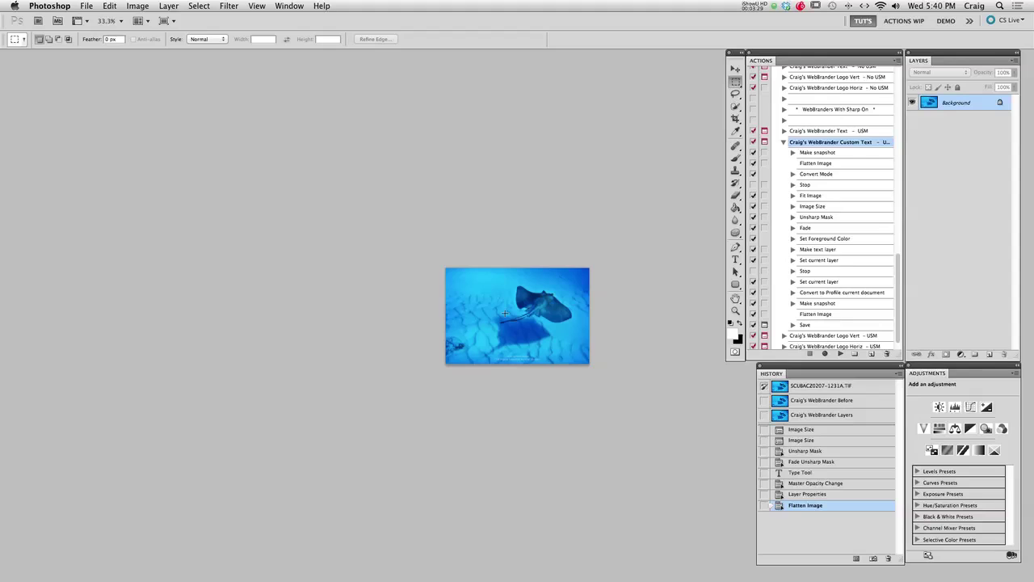
key("super+1")
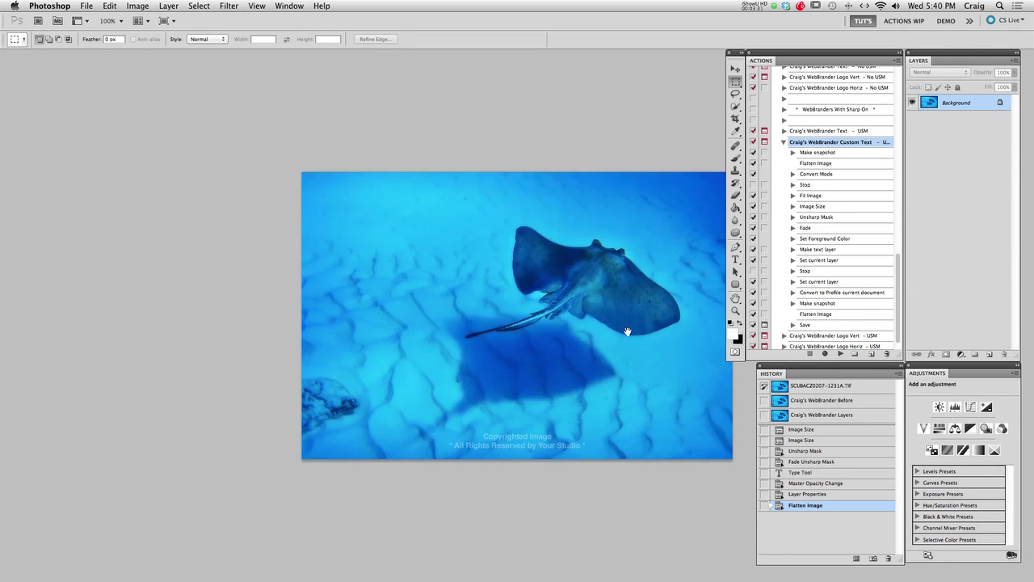
left_click_drag(650, 332, 565, 337)
key("super+equal")
key("super+equal")
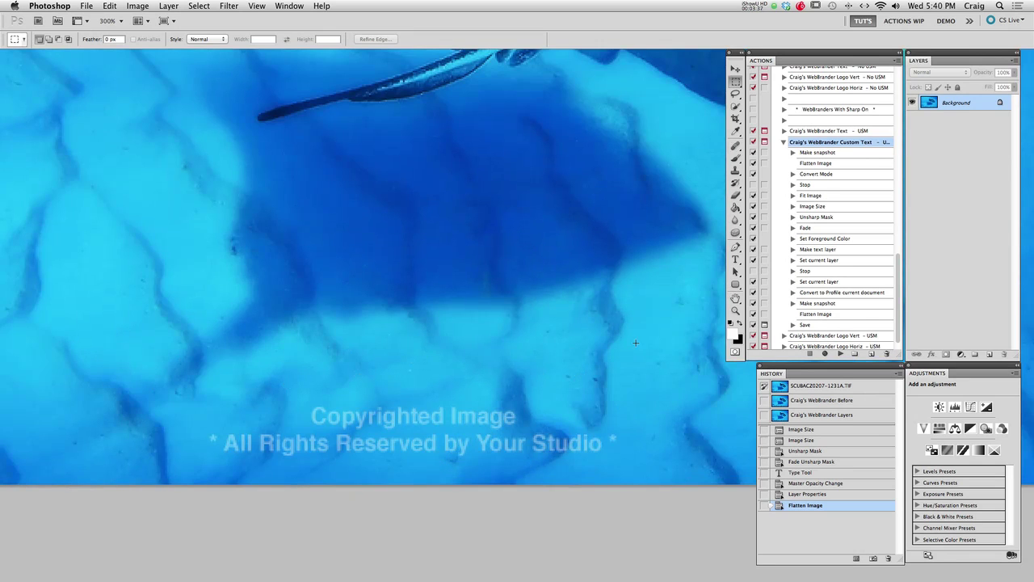
key("super+1")
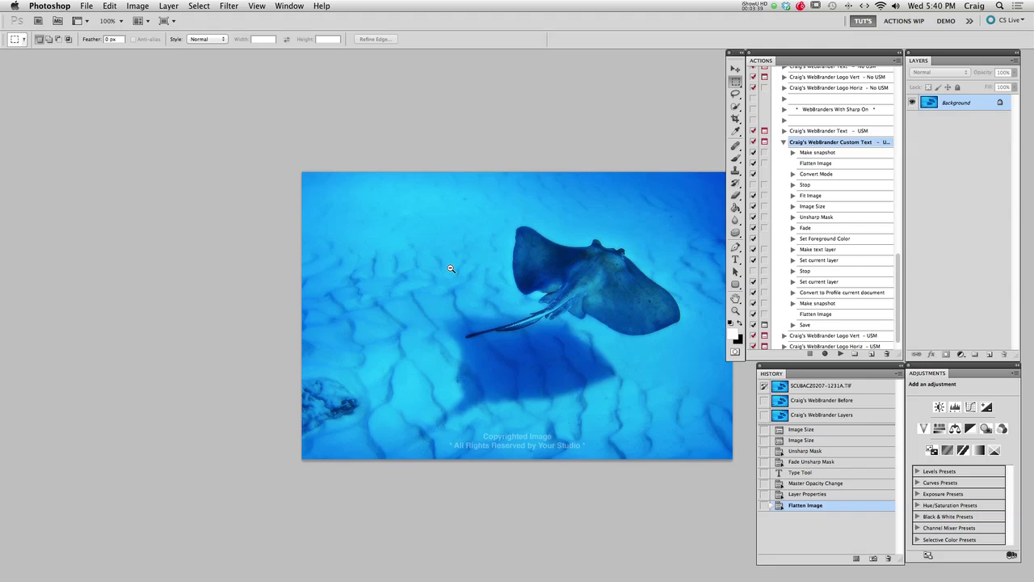
Zoom in on the copyright text and enable the Save step's dialog toggle
left_click(569, 400, "super")
left_click(569, 400, "super")
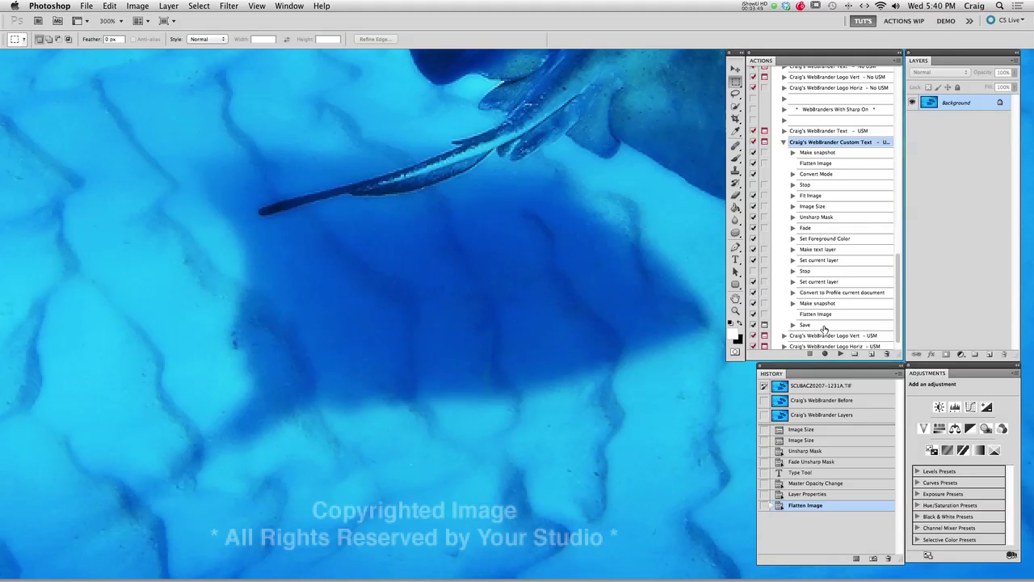
left_click(765, 325)
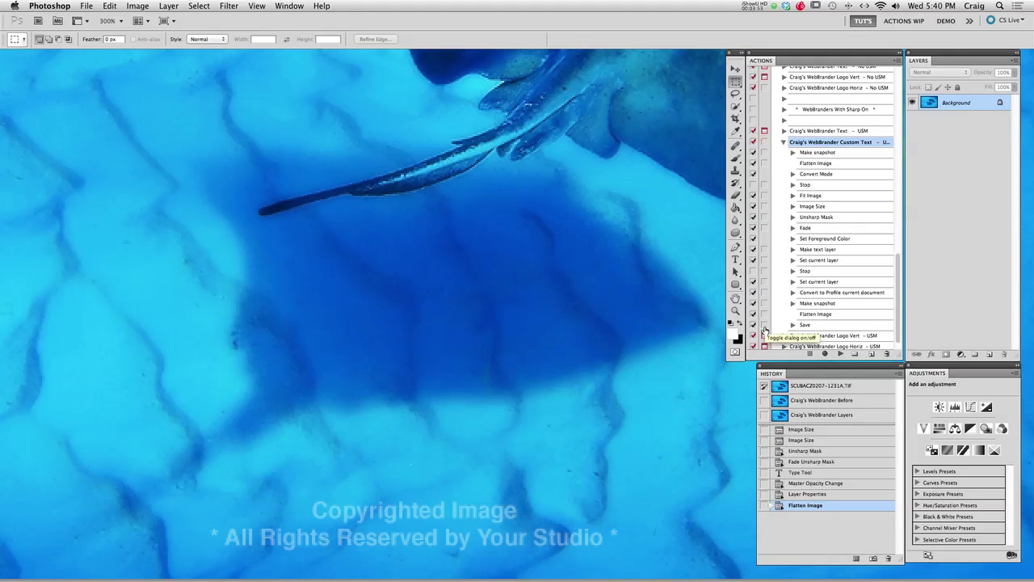
left_click(764, 325)
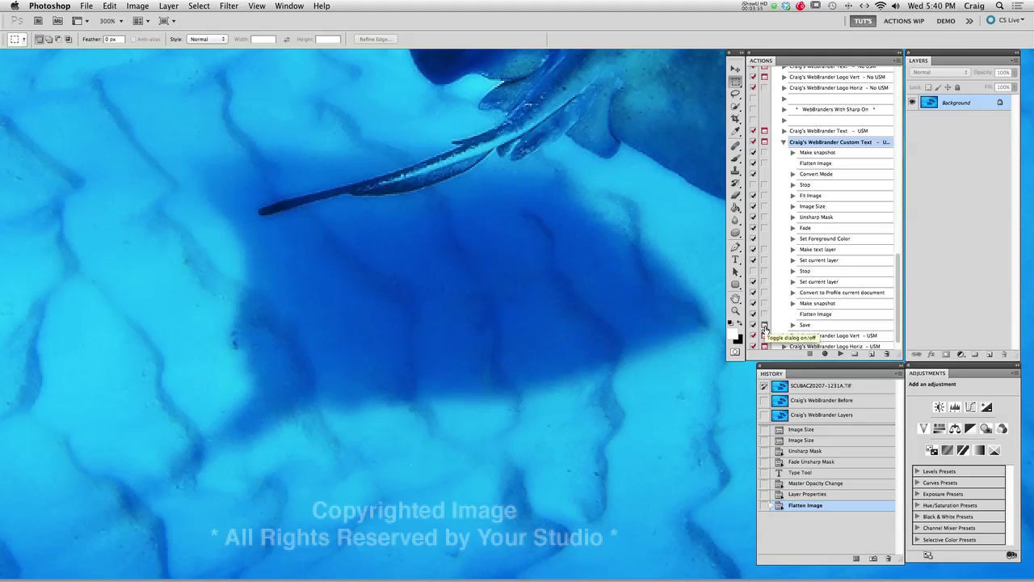
Replay the Save step, overwriting SCUBACZ0207-1231A.jpg in WM Web Outputs
double_click(814, 326, "super")
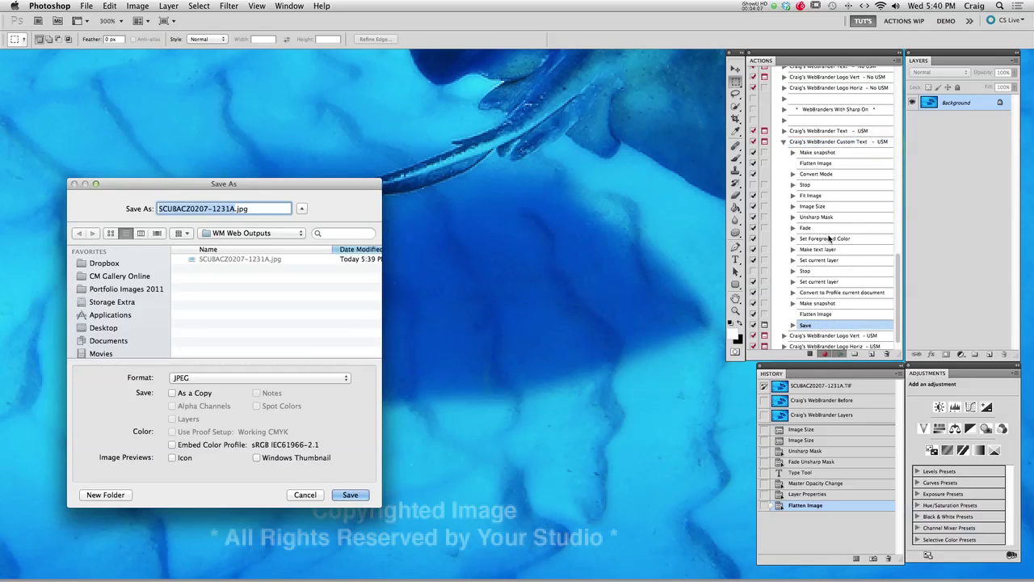
left_click(266, 236)
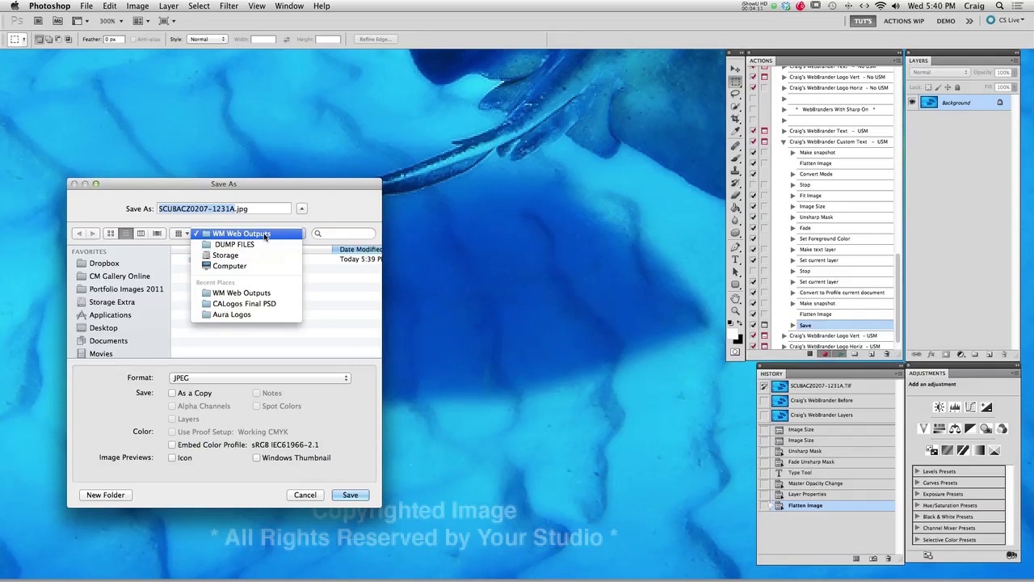
left_click(265, 233)
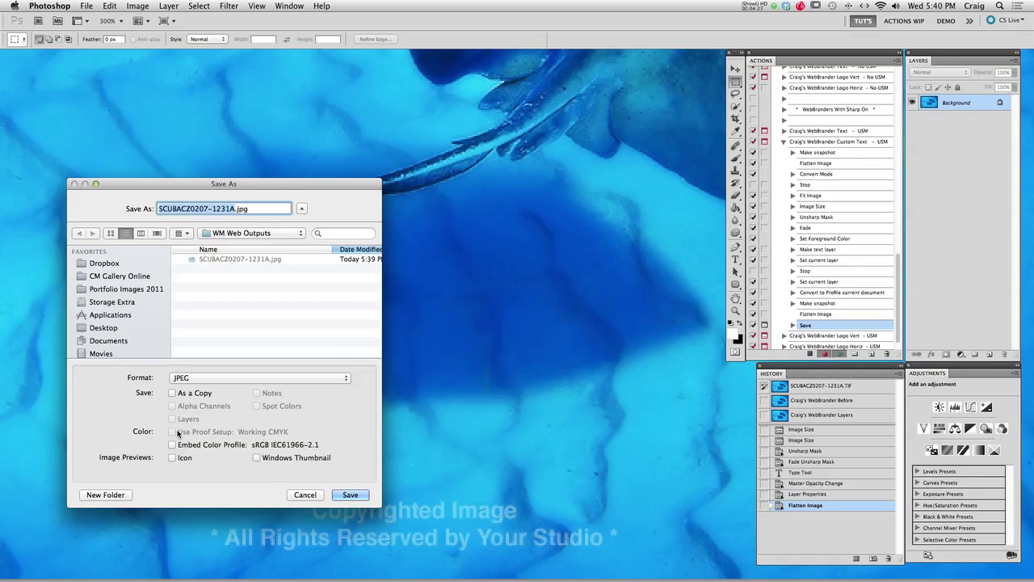
left_click(351, 495)
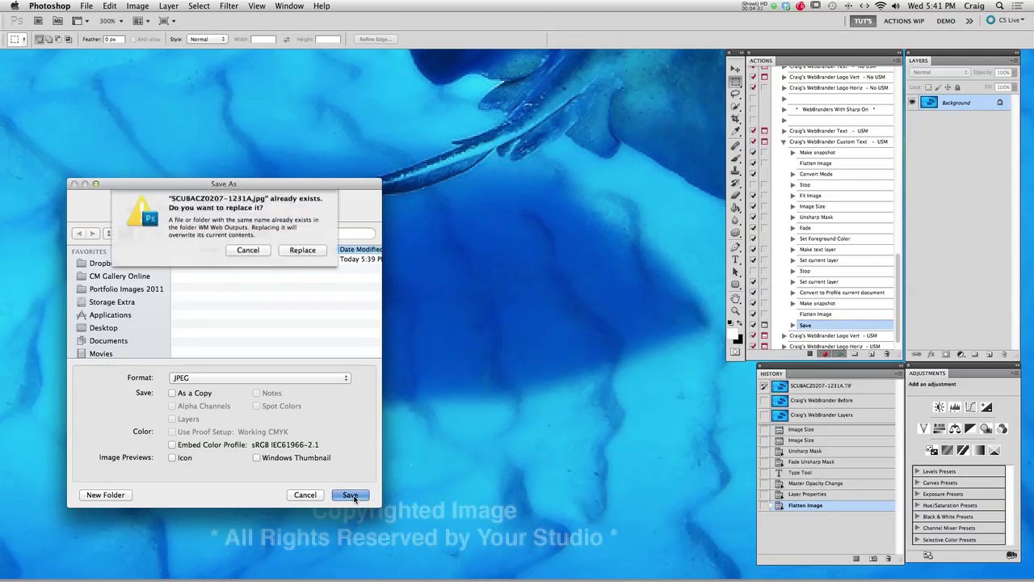
left_click(300, 255)
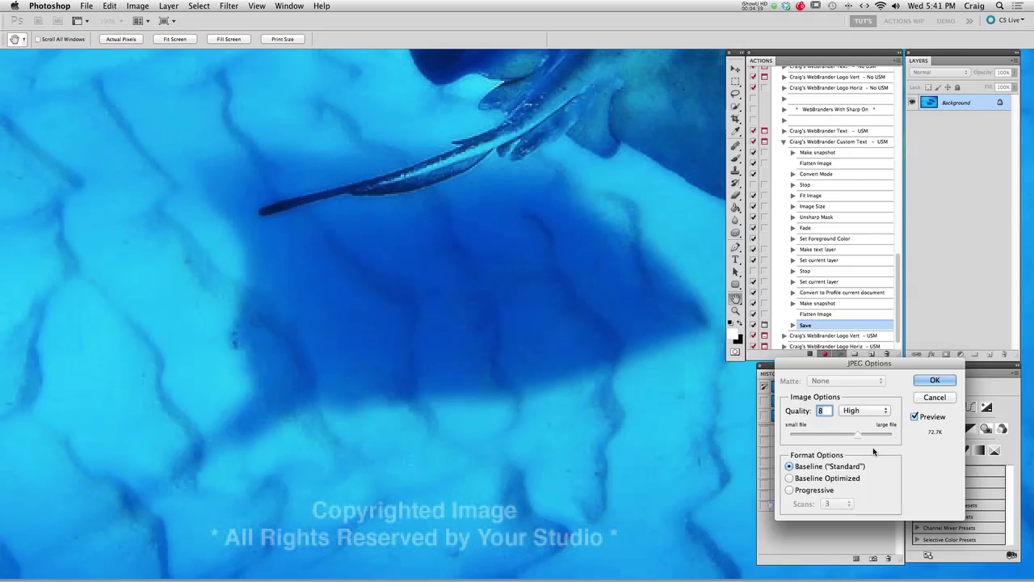
Confirm quality 8 and turn off the Save step's dialog toggle
left_click(934, 380)
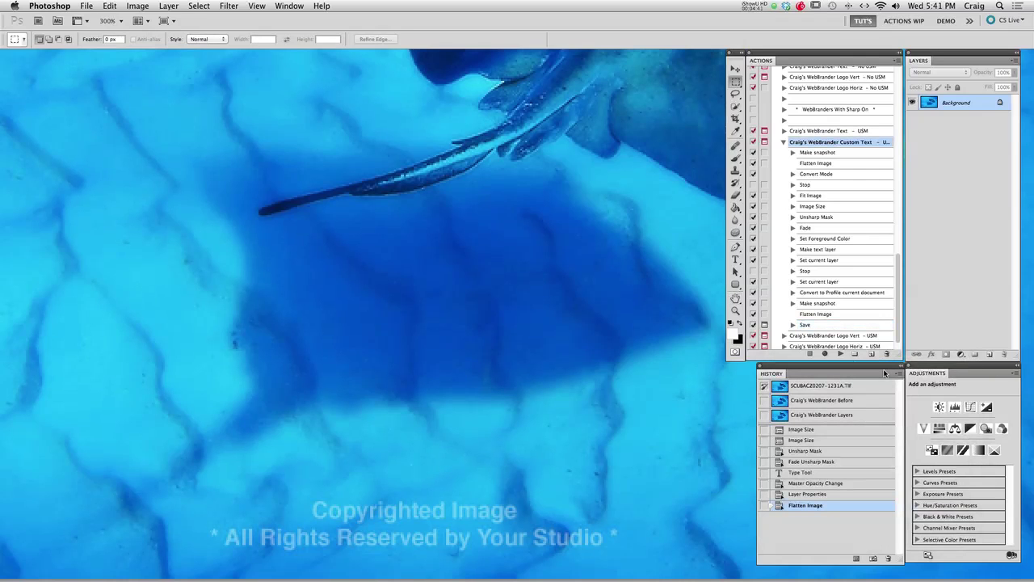
left_click(793, 324)
scroll(847, 314, "down", 3)
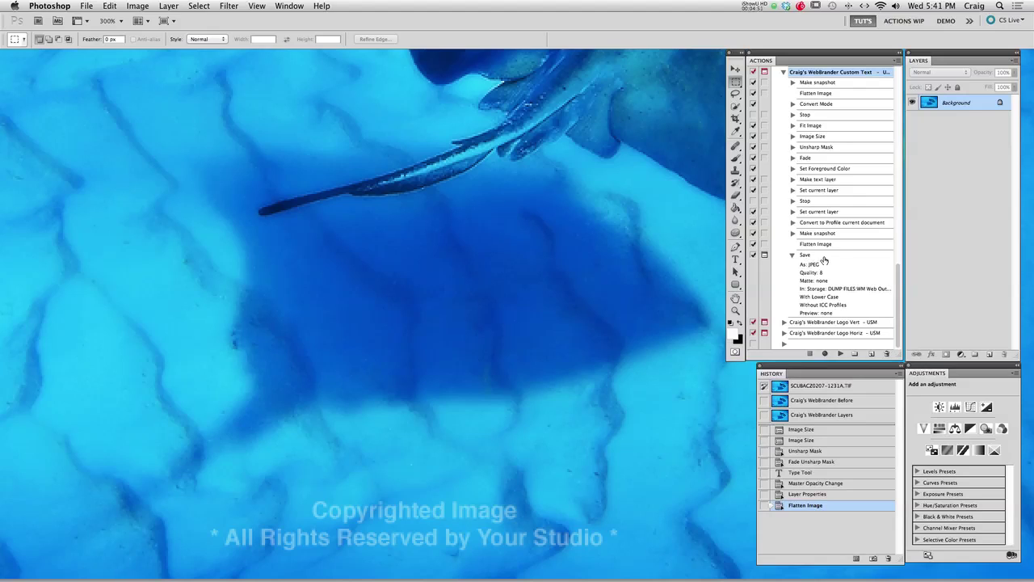
left_click(764, 255)
Play the Custom Text - USM action on the photo and zoom out to 200%
scroll(823, 183, "up", 1)
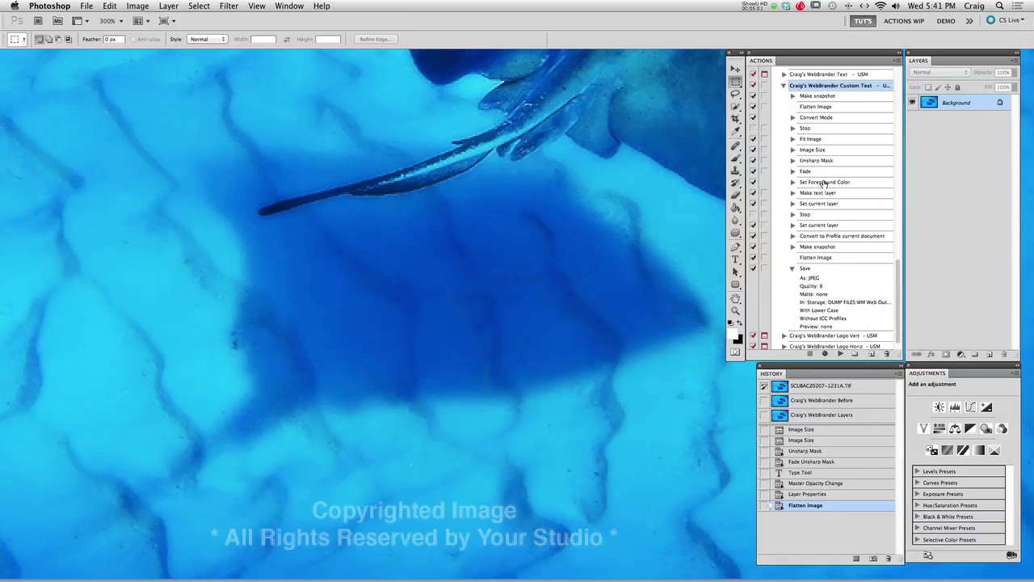
left_click(840, 353)
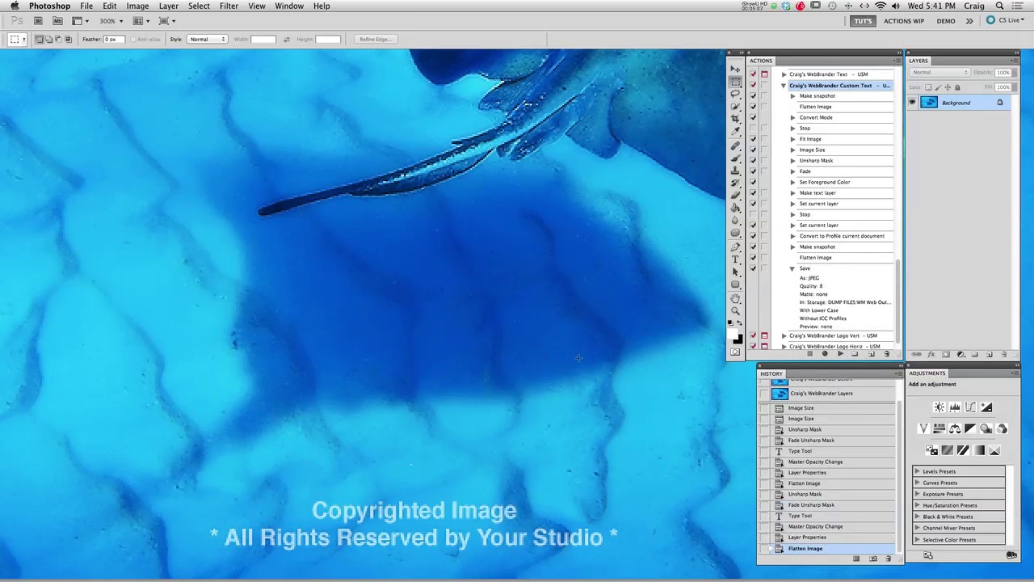
left_click(501, 360, "alt+super")
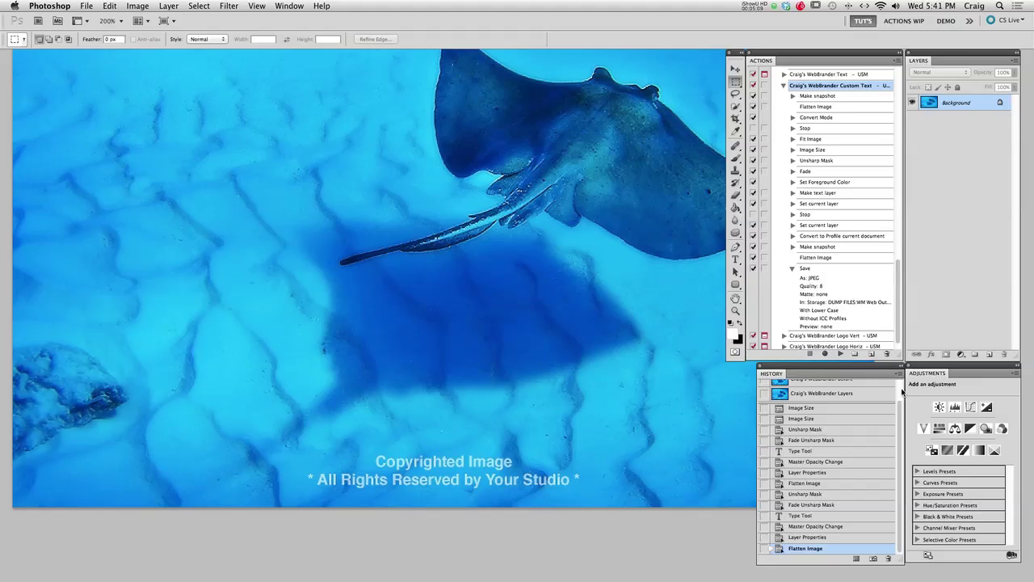
Duplicate the Logo layer, move the copy top-left and set its opacity to 80%
left_click(834, 394)
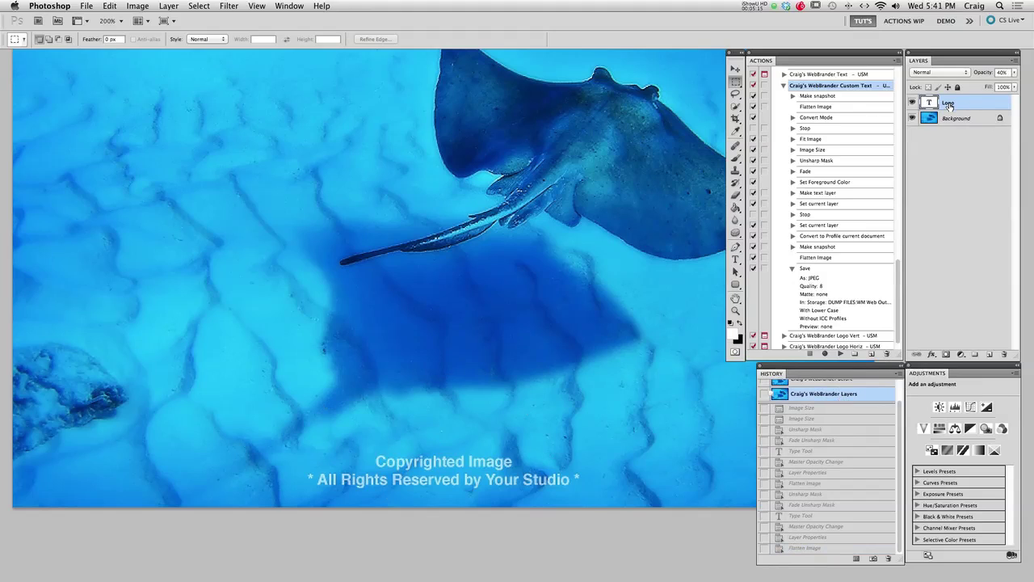
left_click_drag(952, 105, 1000, 355)
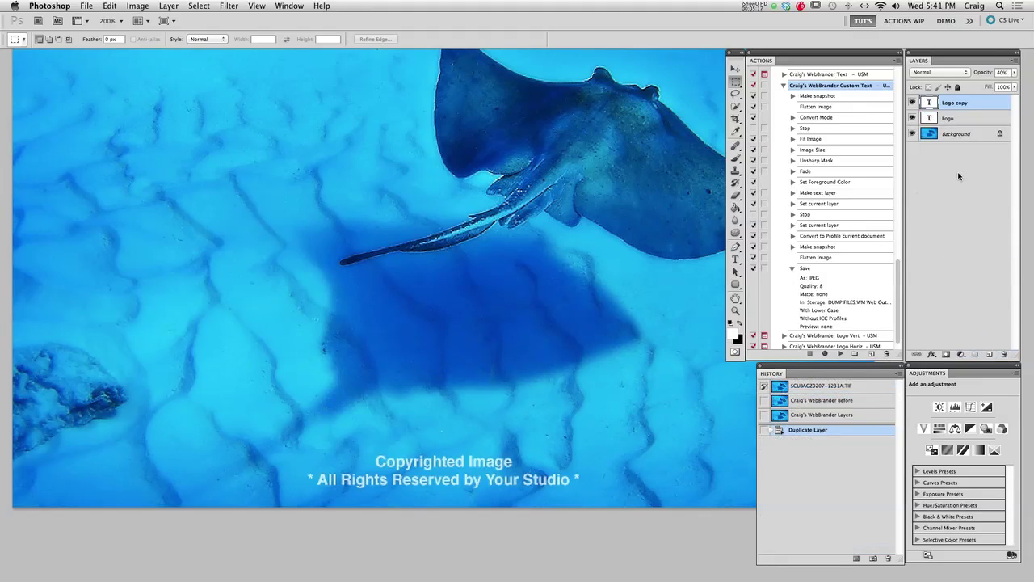
left_click_drag(408, 459, 224, 145)
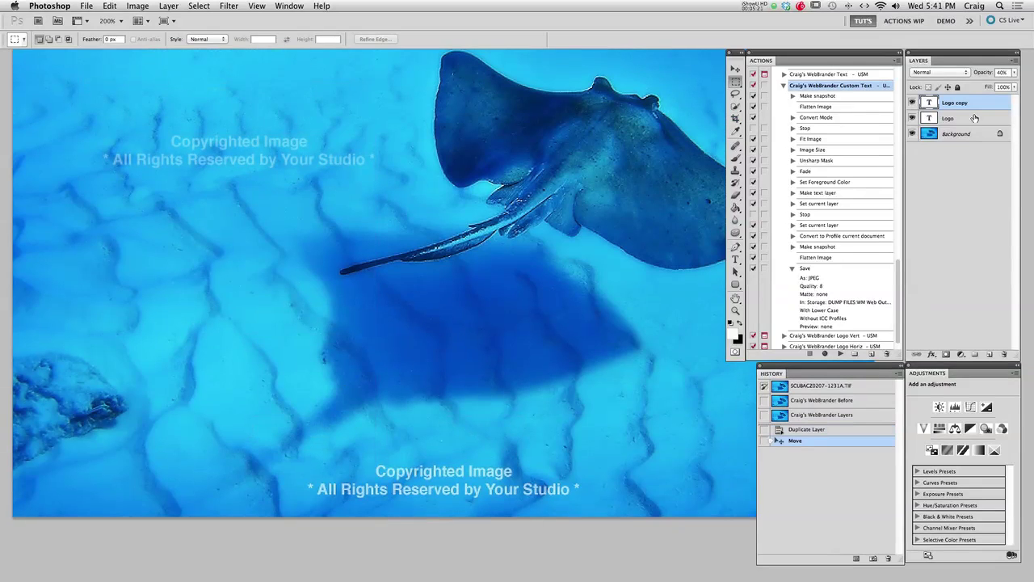
left_click(1015, 73)
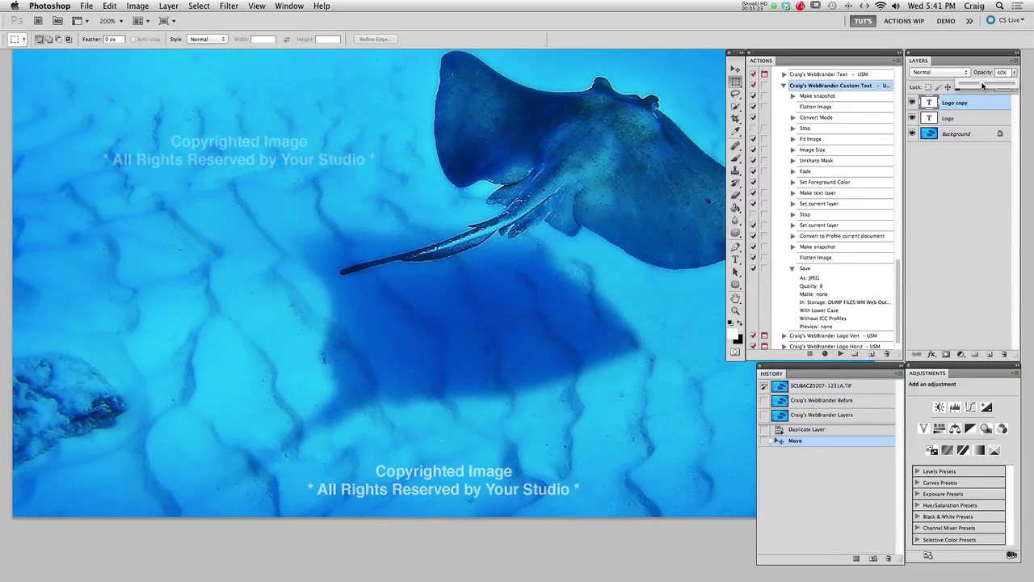
left_click_drag(982, 86, 1008, 86)
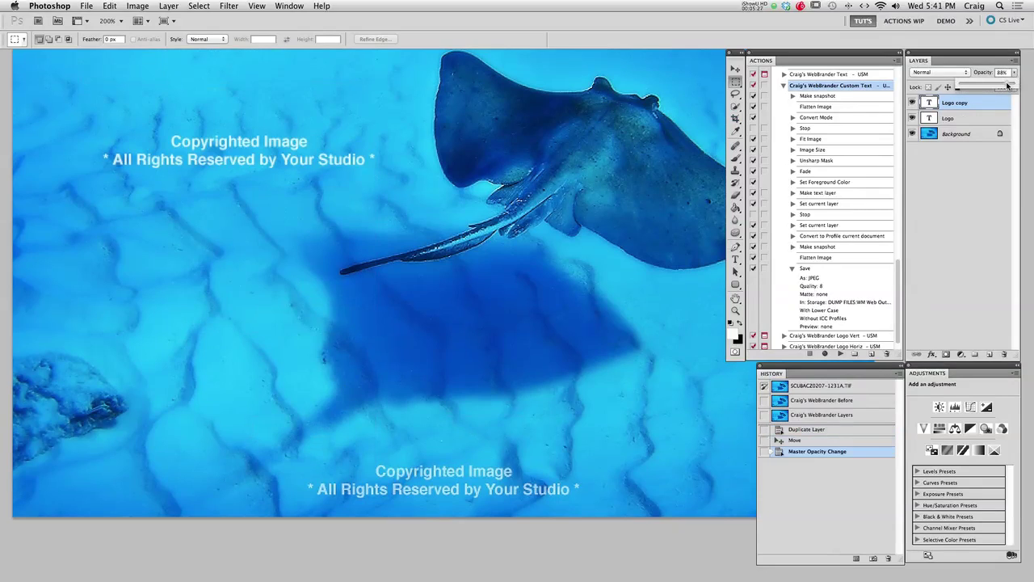
left_click(958, 121)
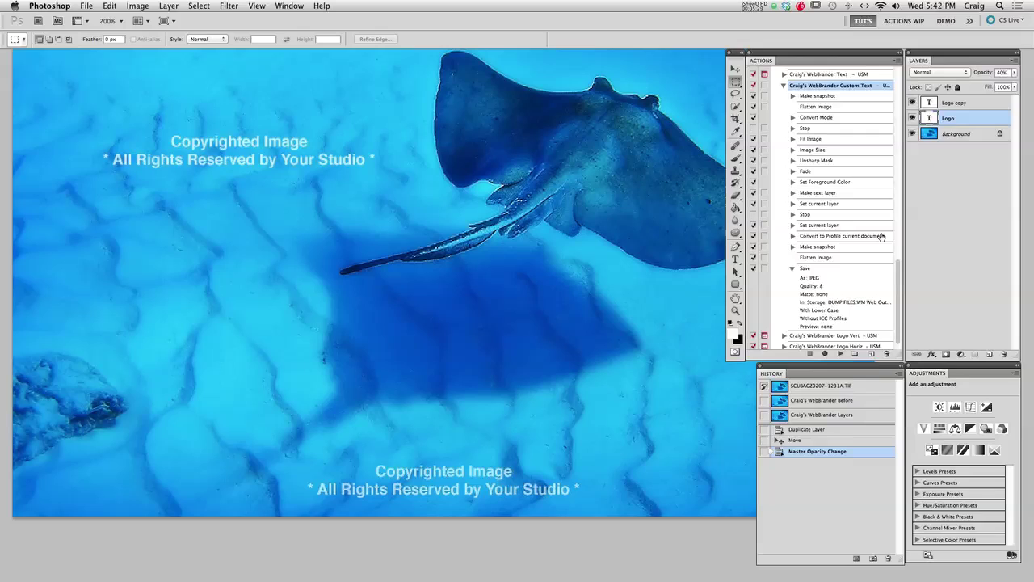
Revert to the WebBrander Before snapshot and zoom out to the whole photo
left_click(821, 416)
left_click(844, 401)
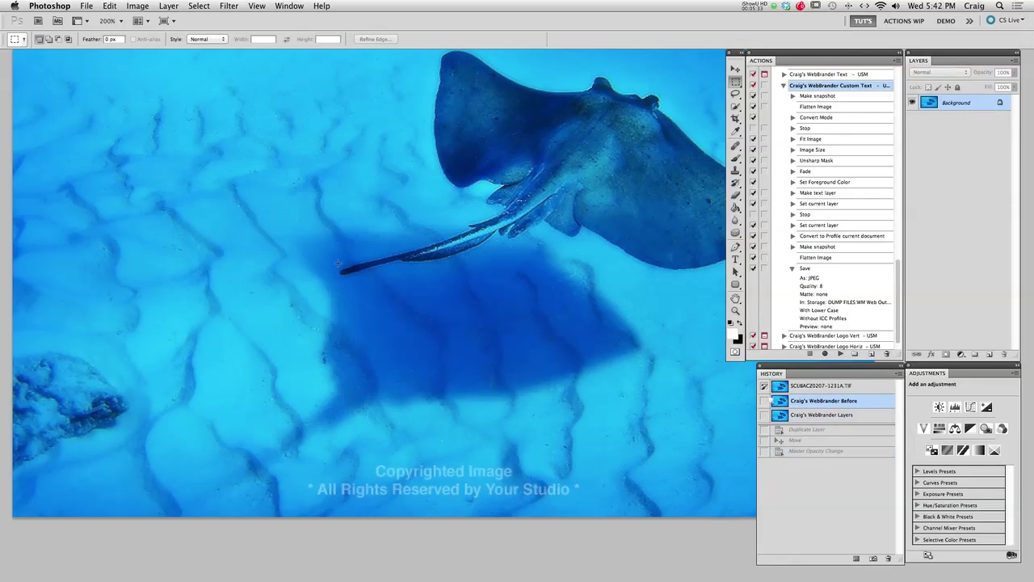
key("super+minus")
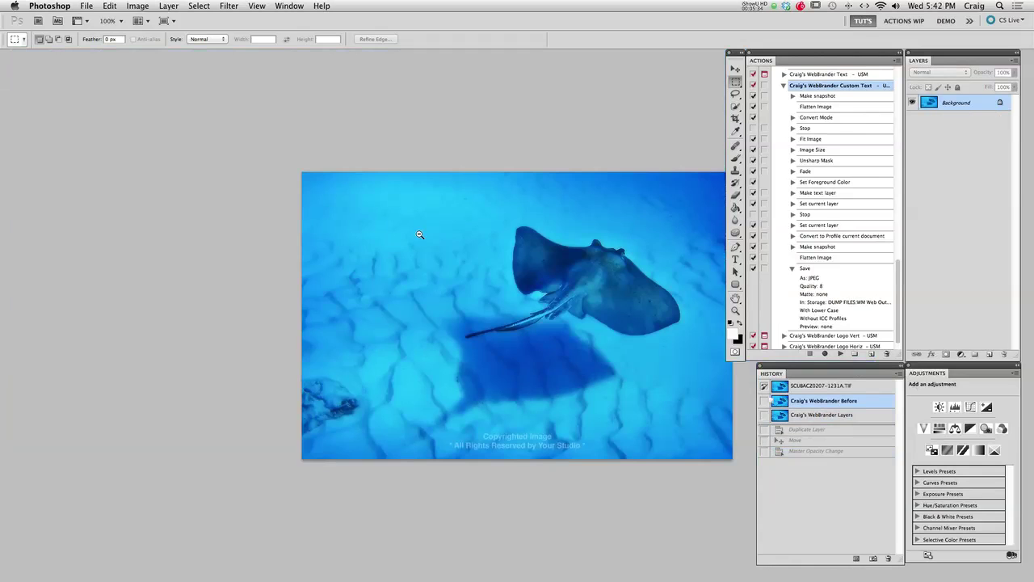
Restore the original SCUBACZ0207-1231A.TIF state, fit the photo, and collapse the custom action
left_click(857, 386)
key("super+0")
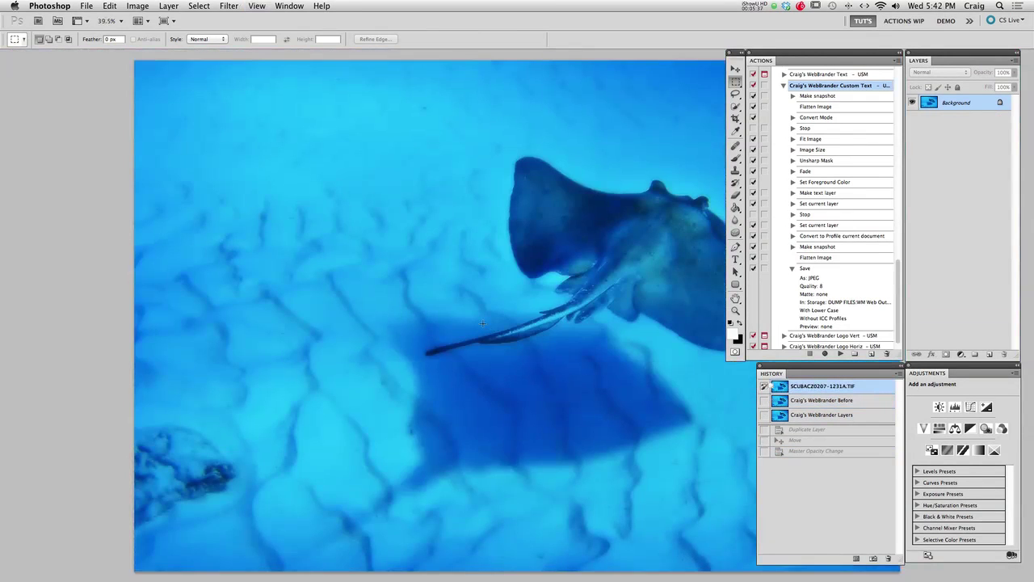
scroll(582, 297, "up", 2)
left_click_drag(439, 288, 468, 282)
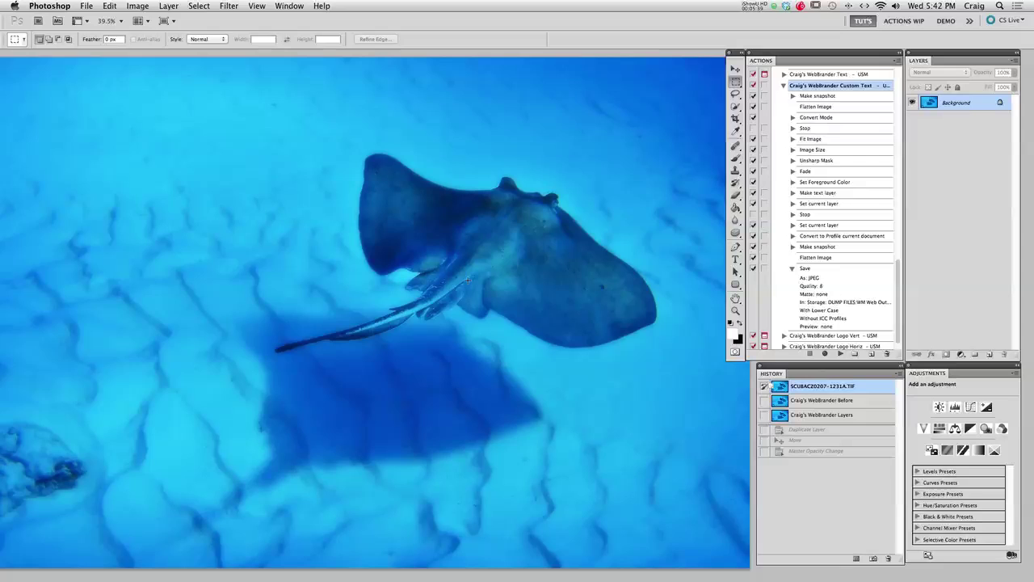
left_click(781, 85)
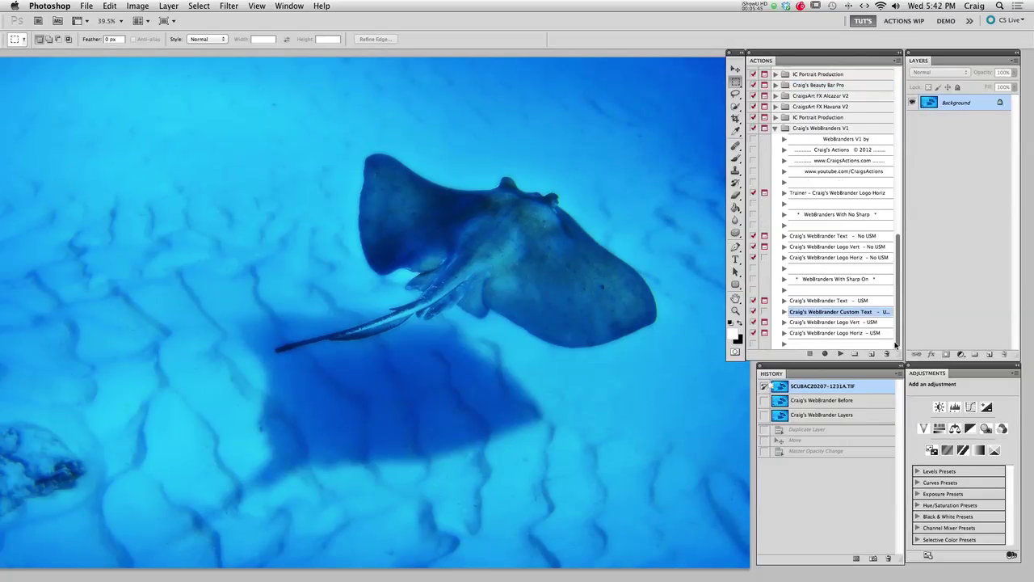
Select WebBrander Logo Horiz – USM and expand it to inspect its Open step
left_click(837, 333)
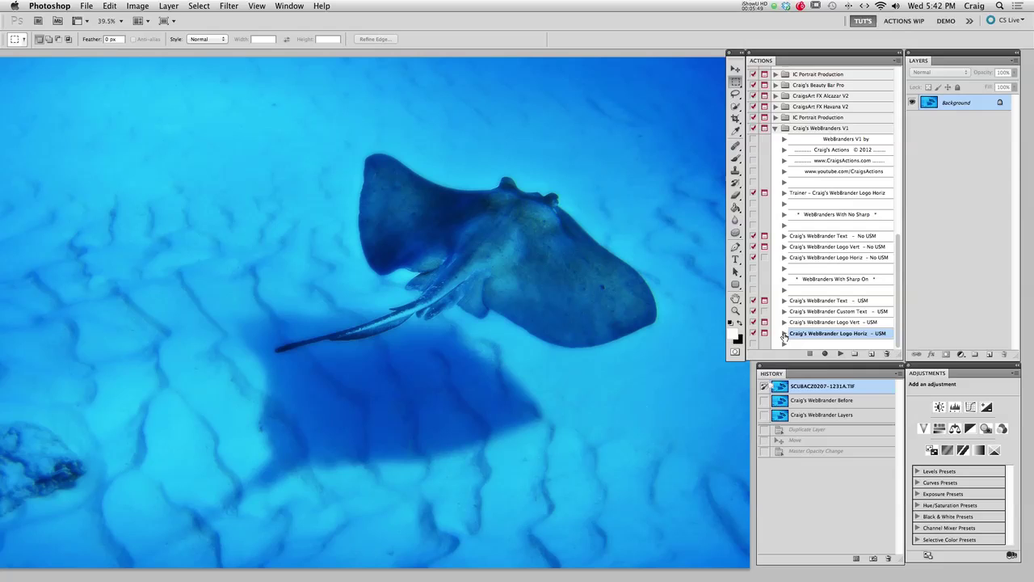
left_click(783, 335)
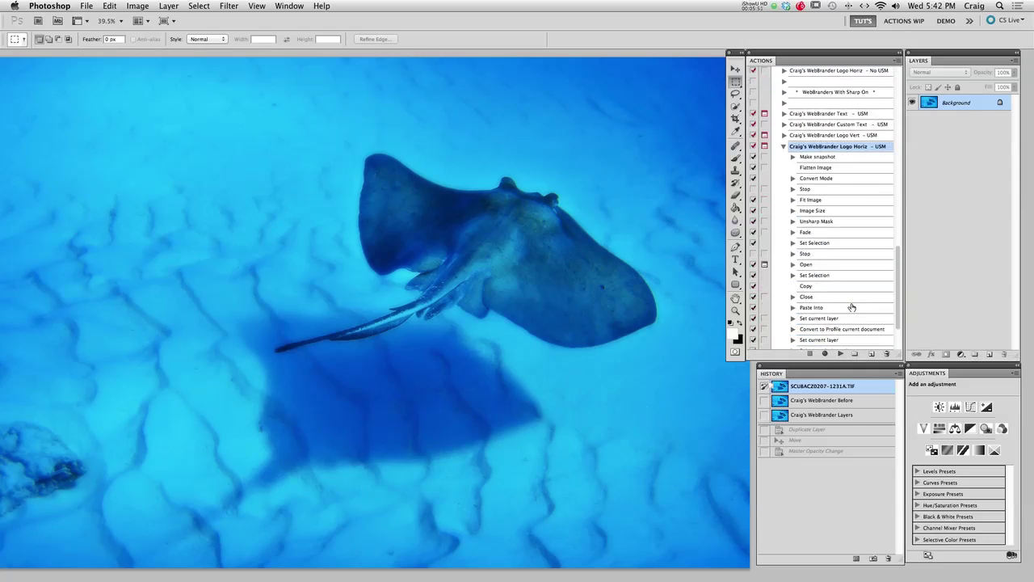
left_click(822, 207)
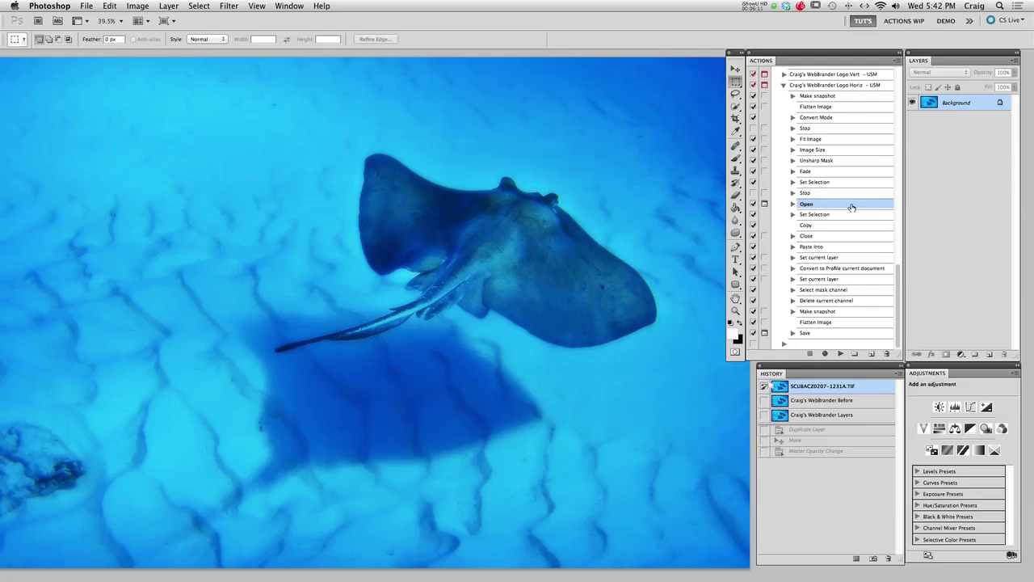
left_click(814, 87)
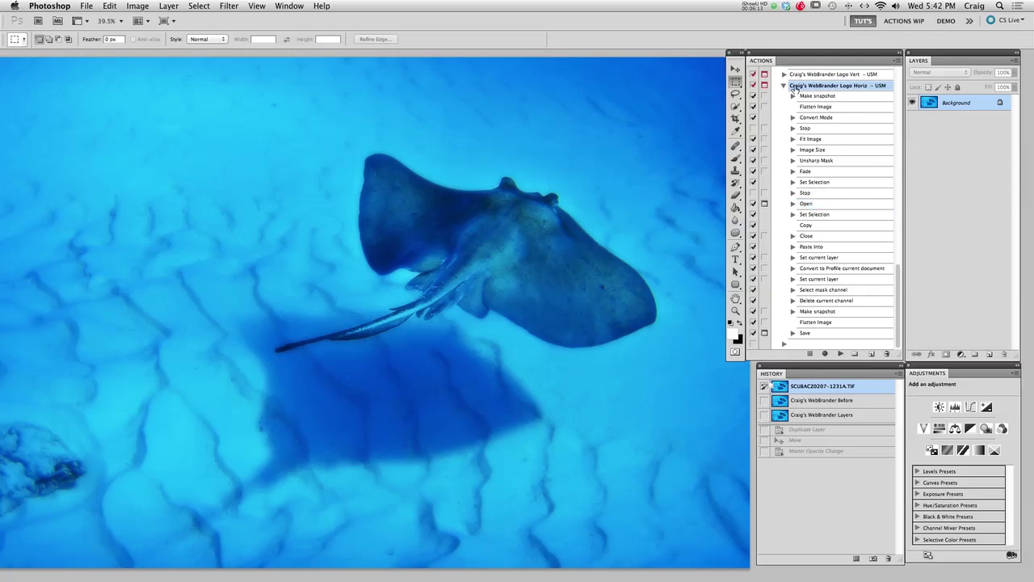
Play Logo Horiz – USM, supplying CABlogLogo170px.psd from CALogos Final PSD as the logo
left_click(840, 354)
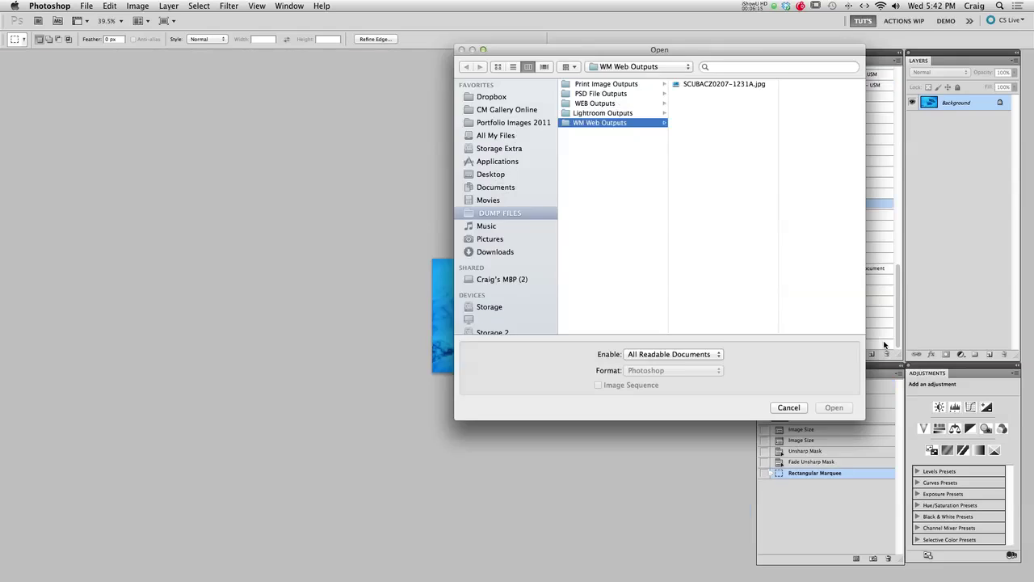
left_click(633, 68)
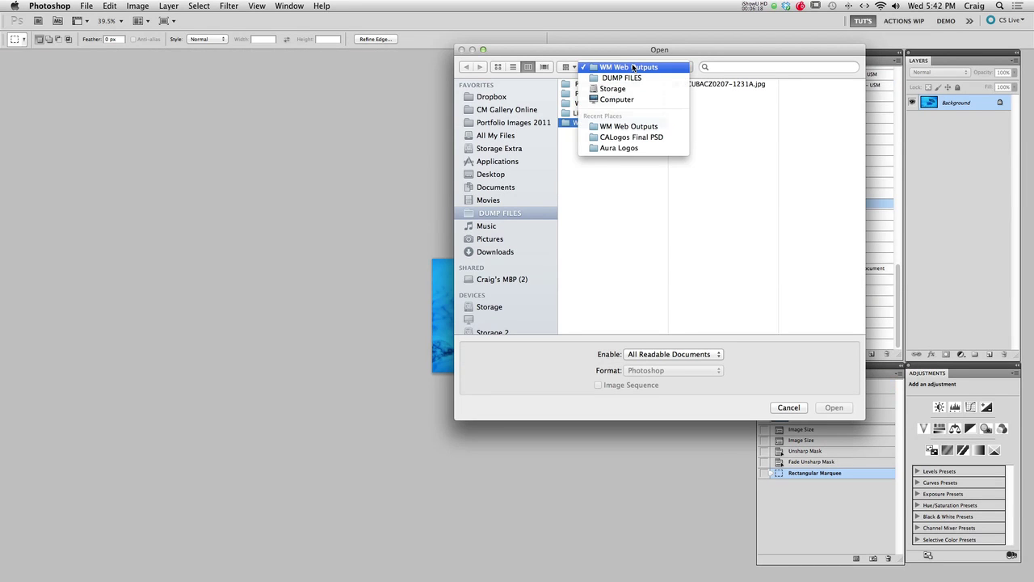
left_click(619, 148)
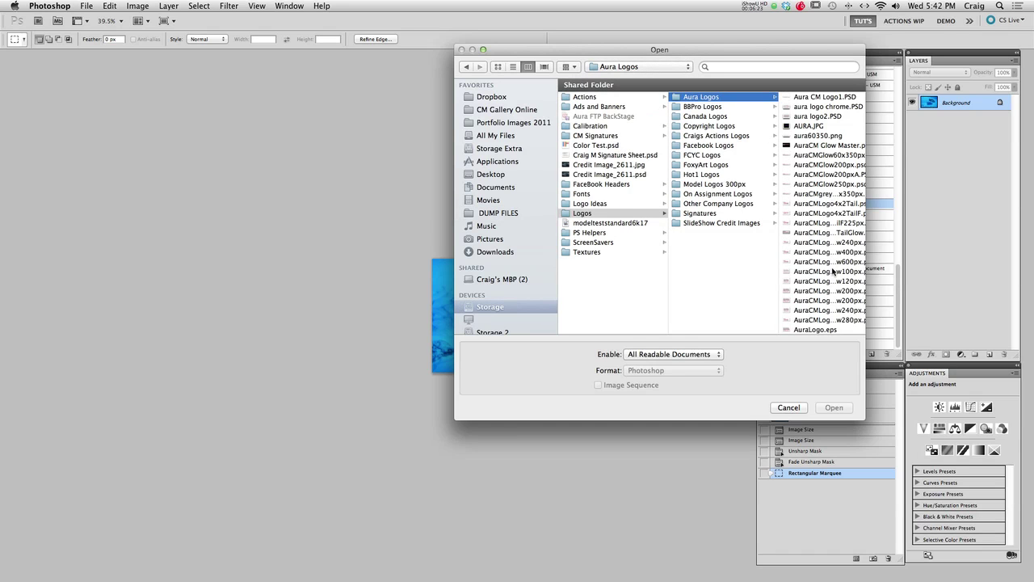
left_click(703, 136)
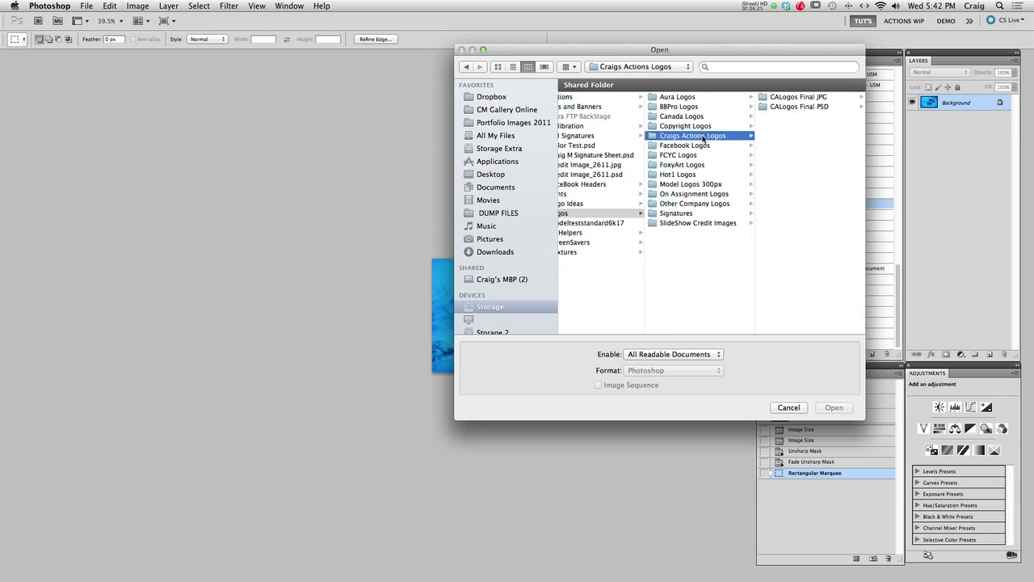
left_click(792, 106)
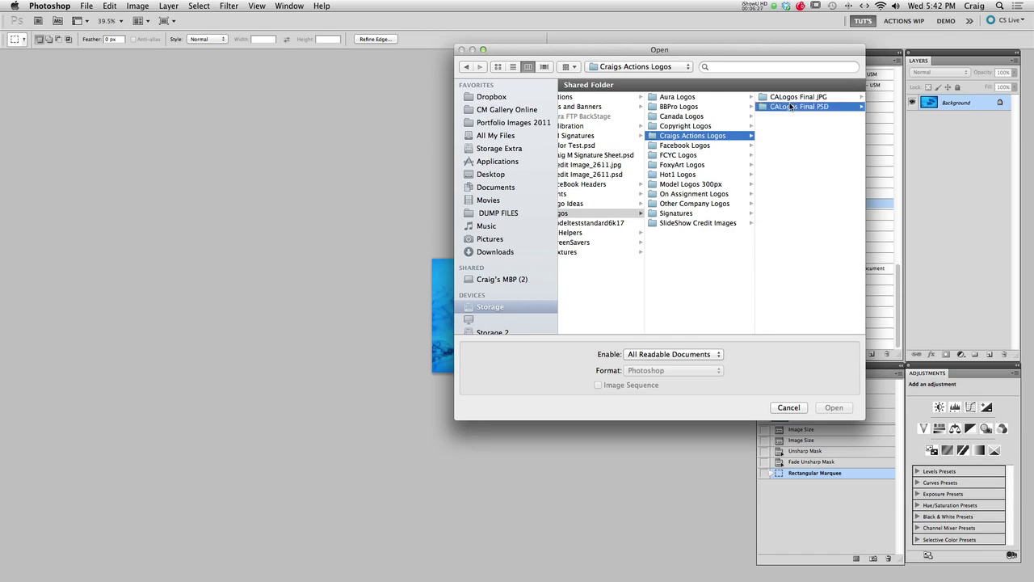
left_click(789, 127)
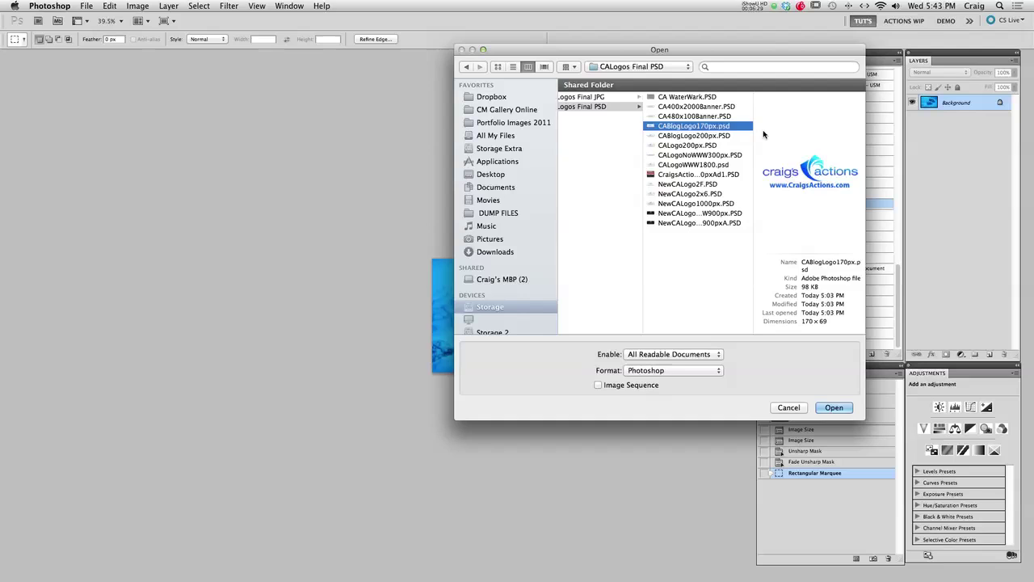
left_click(833, 407)
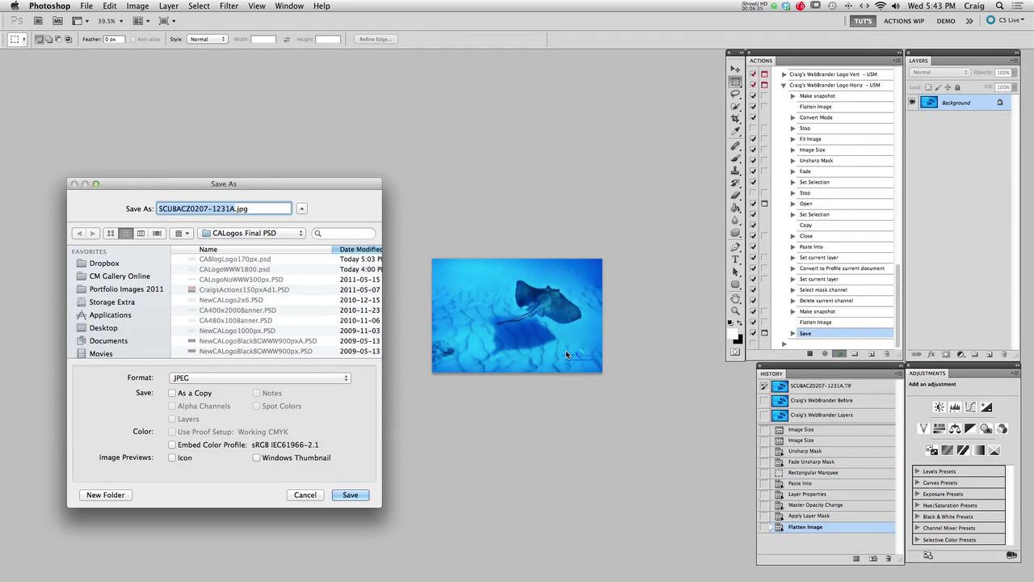
Cancel the Save As dialog and zoom in on the logo in the lower right
left_click(302, 494)
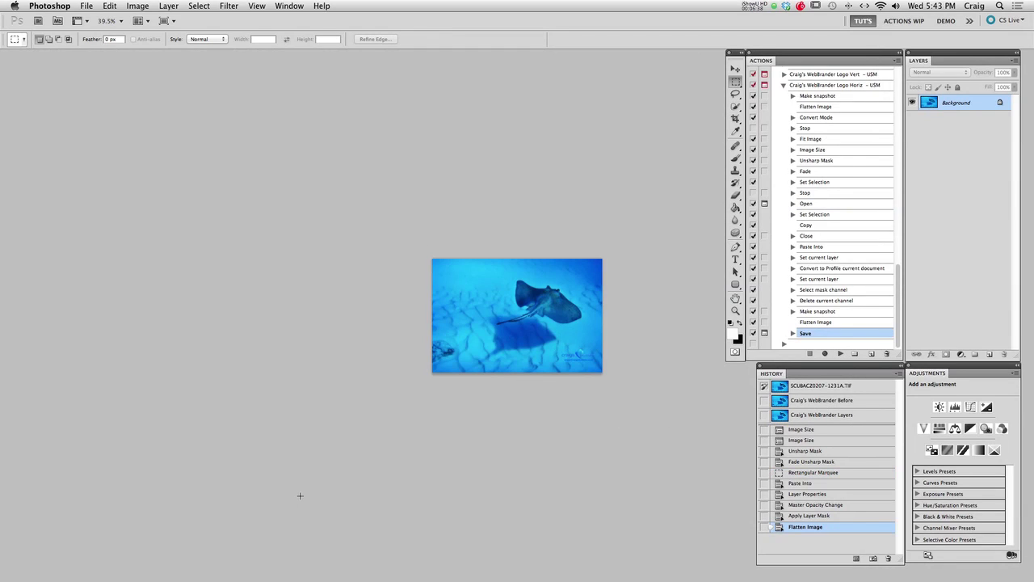
left_click(631, 358)
key("super+equal")
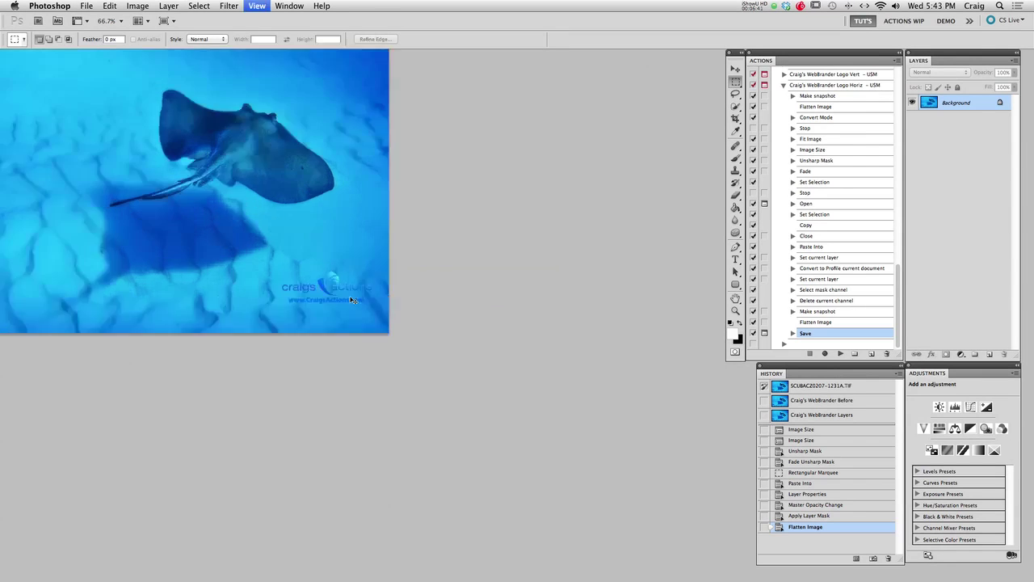
left_click_drag(561, 353, 426, 326)
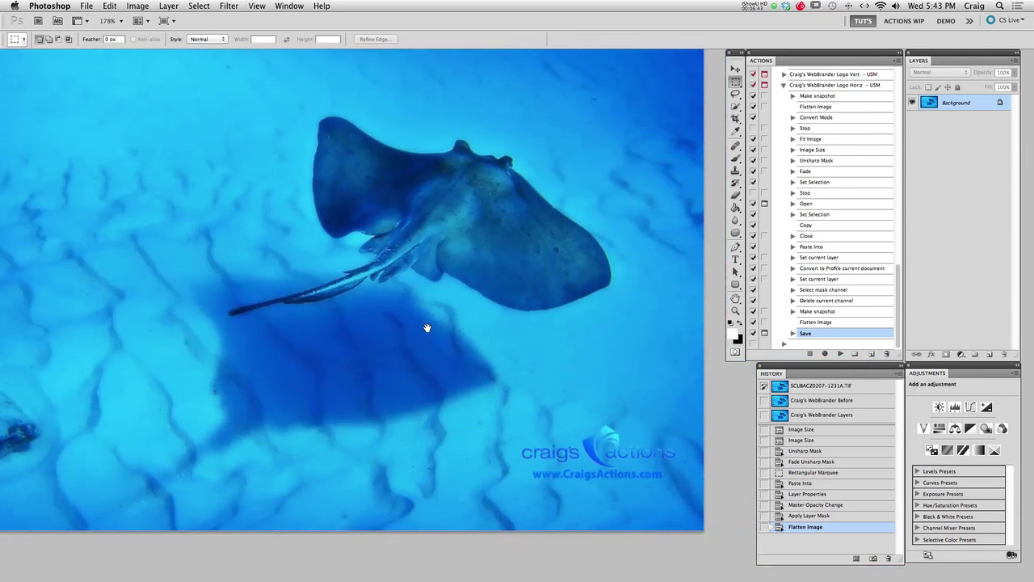
Compare the Before snapshot, then restore the Layers snapshot and view the logo at 200%
left_click(837, 401)
key("super+0")
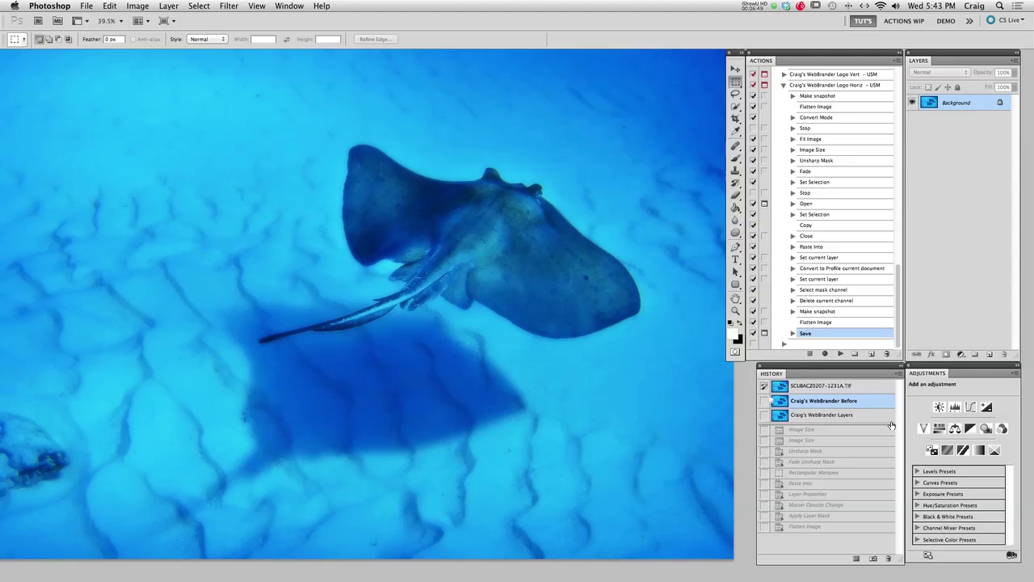
left_click(841, 415)
key("super+1")
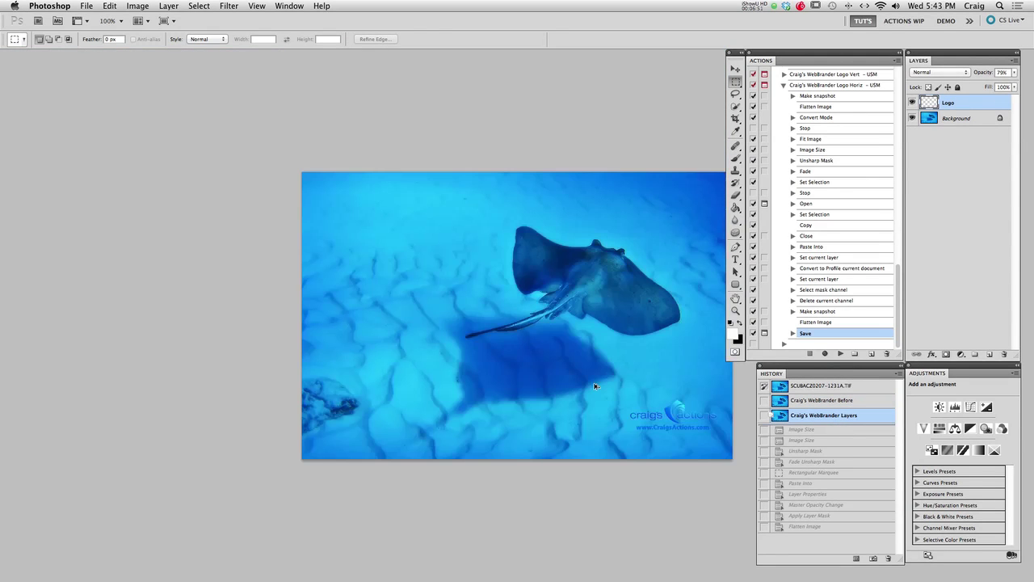
left_click(643, 382)
left_click_drag(644, 382, 556, 383)
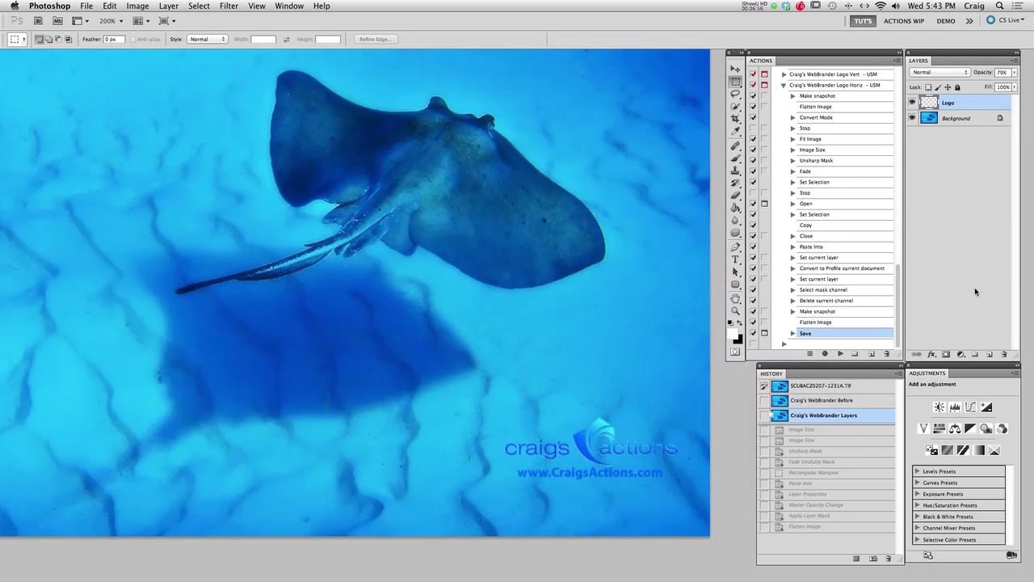
Raise the Logo layer's opacity to 100% and zoom back out
left_click(1016, 73)
left_click_drag(1003, 84, 1025, 83)
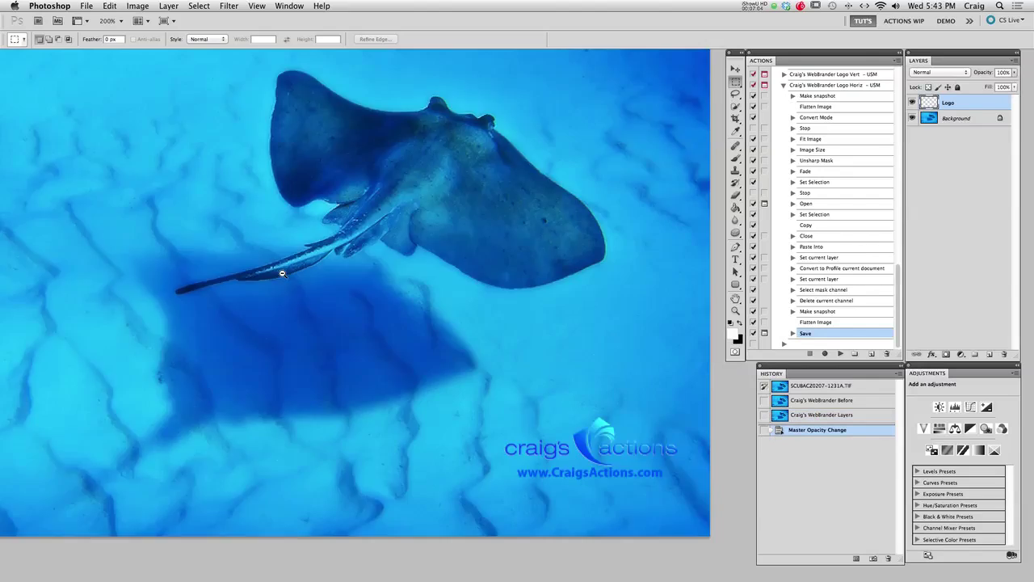
key("super+minus")
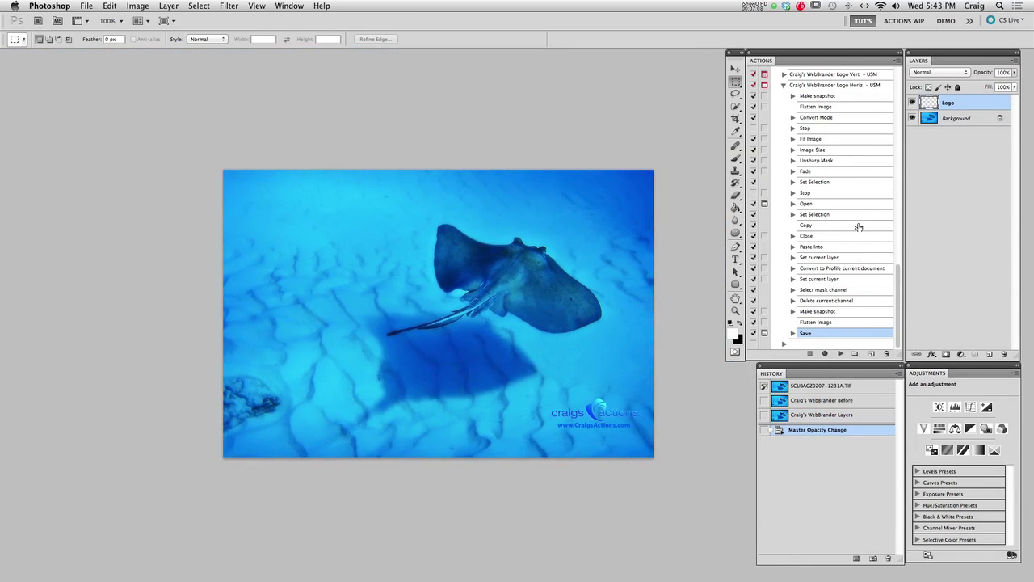
Expand and collapse the action's Open step to check its recorded file path
left_click(818, 208)
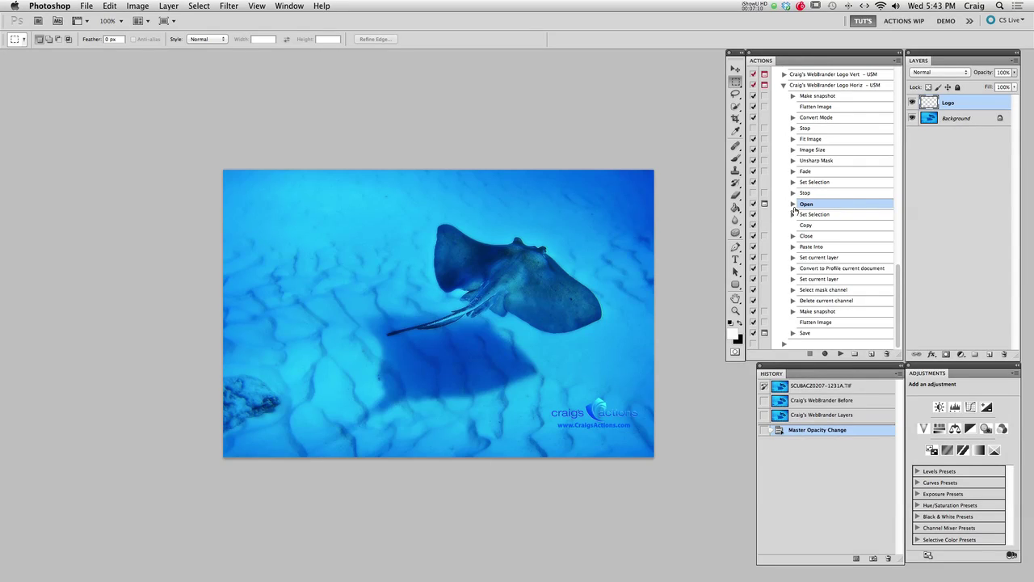
left_click(792, 206)
left_click(792, 207)
Switch to AuraCMLogo4x2TailGlow.psd and toggle Layer 1's visibility to inspect its layers
left_click(287, 5)
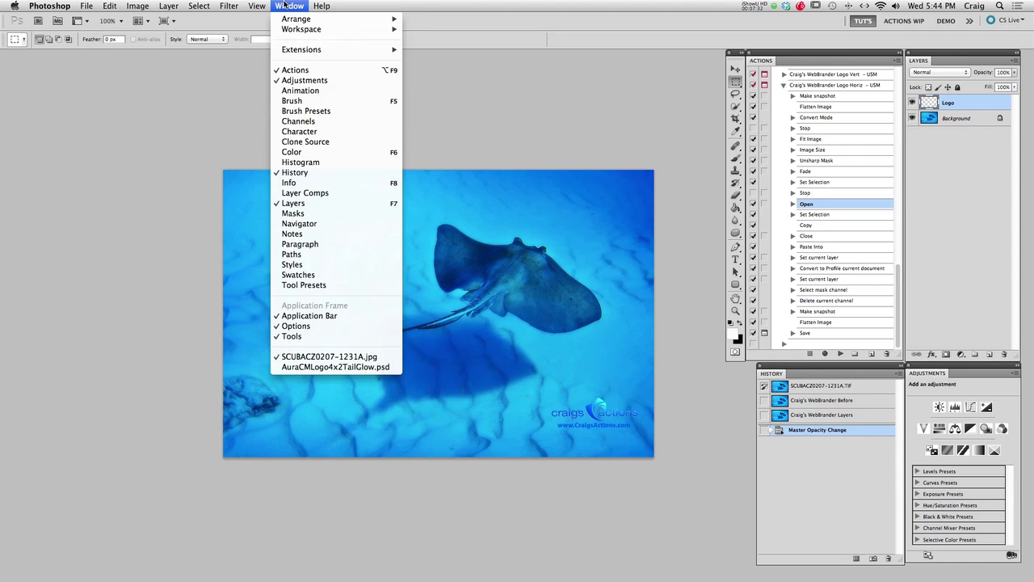
left_click(313, 366)
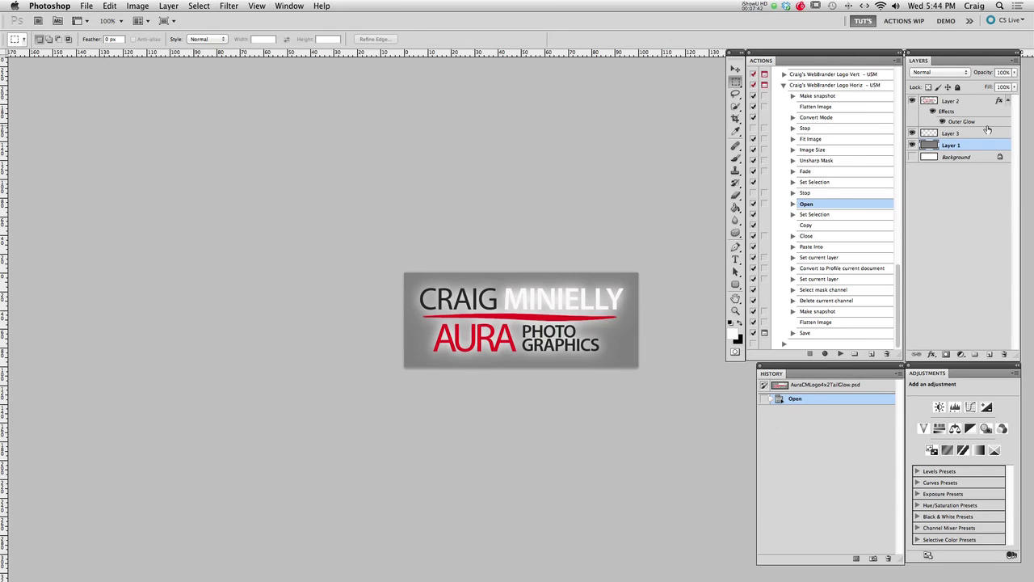
left_click(912, 145)
left_click(912, 145)
left_click(87, 7)
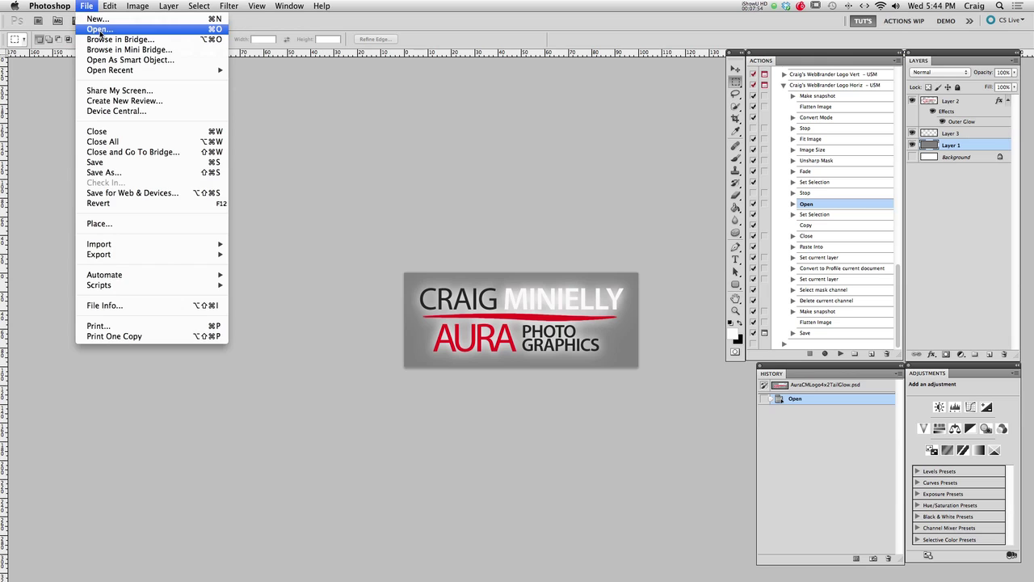
Reopen CABlogLogo170px.psd, hide its guides, zoom to 200% and hide Layer 0
mouse_move(144, 71)
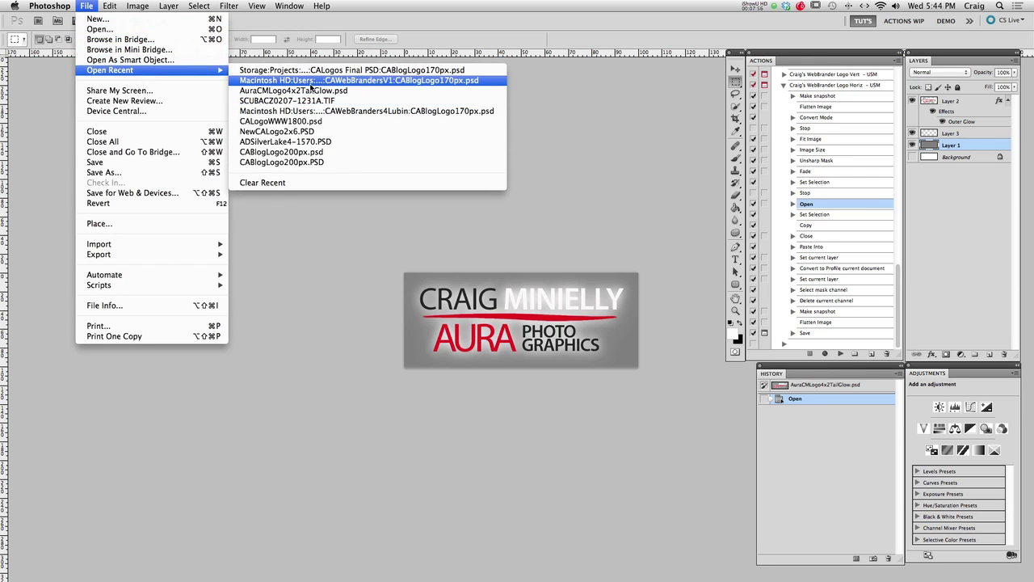
left_click(316, 83)
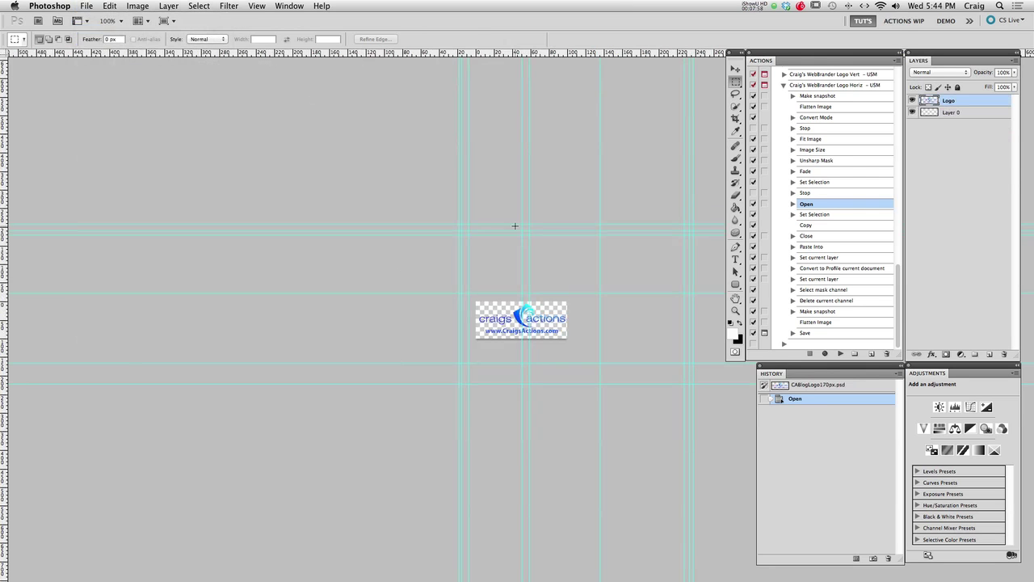
key("super+semicolon")
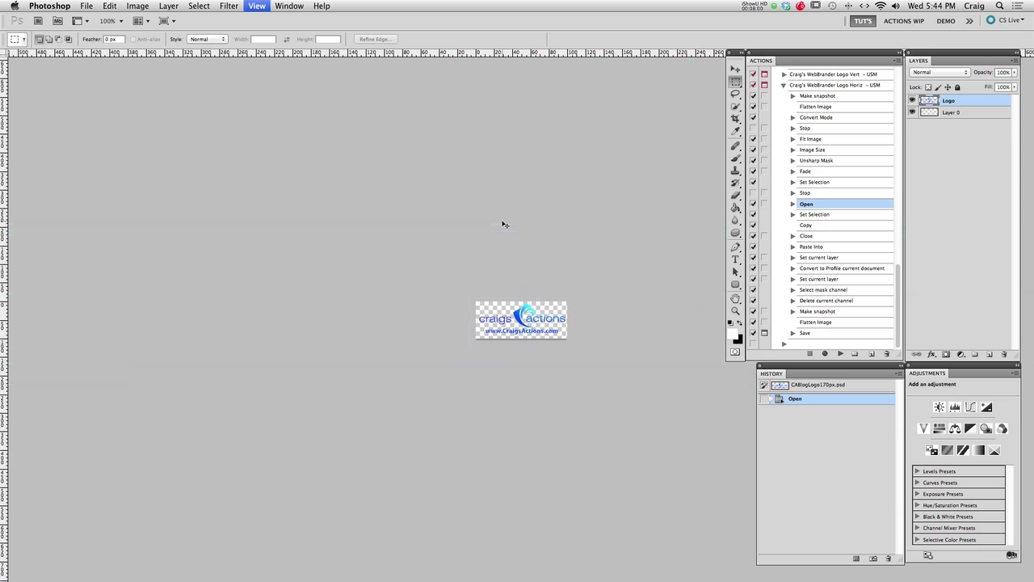
key("super+equal")
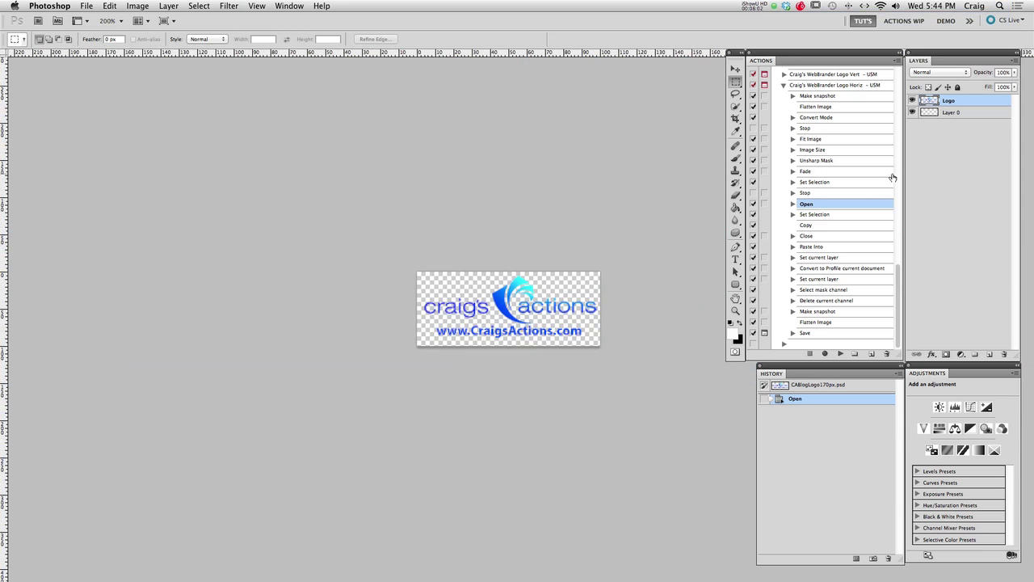
left_click(978, 139)
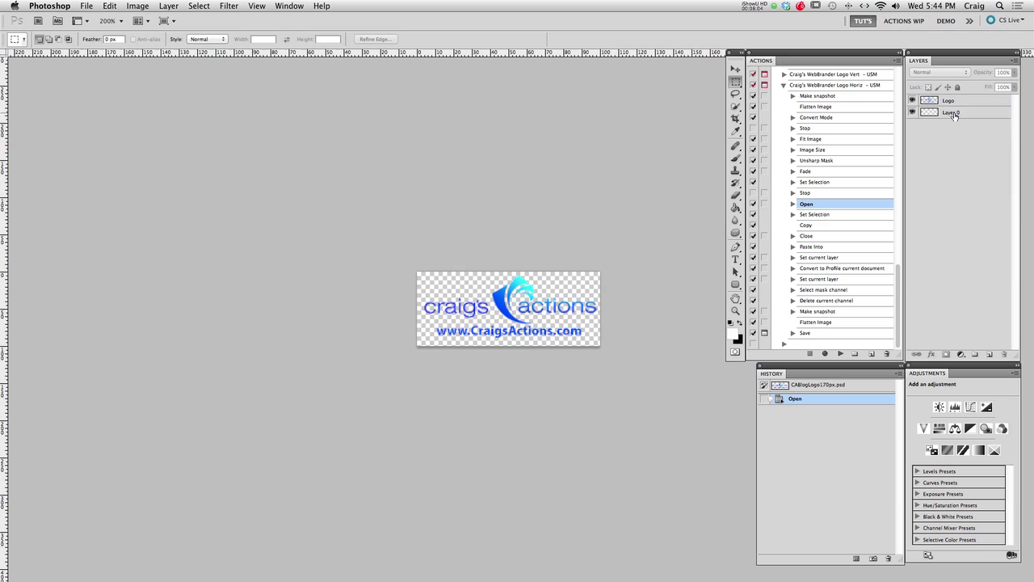
left_click(949, 115)
left_click(953, 102)
left_click(912, 112)
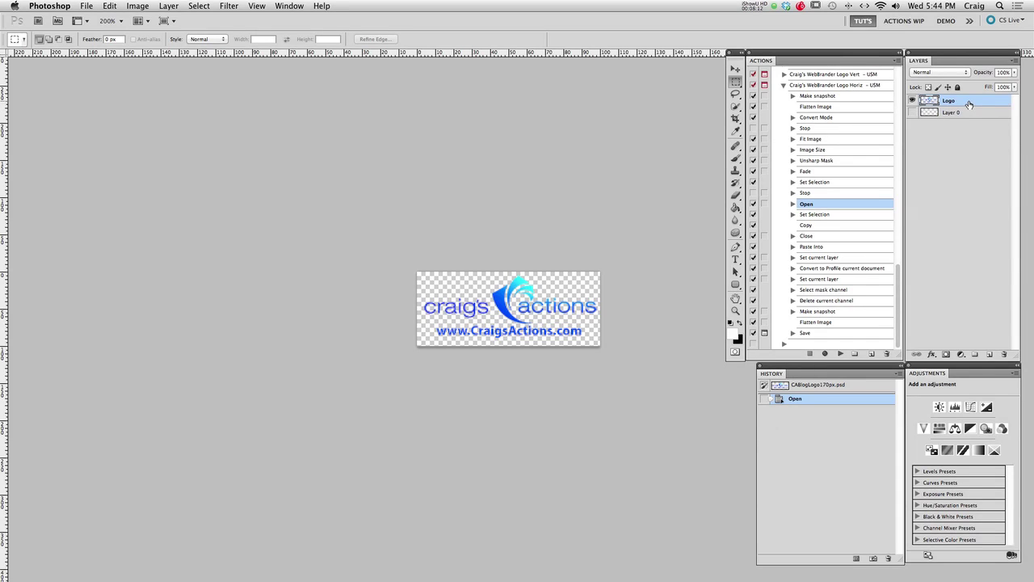
Bring AuraCMLogo4x2TailGlow.psd forward and hide Layer 1's grey background
left_click(287, 5)
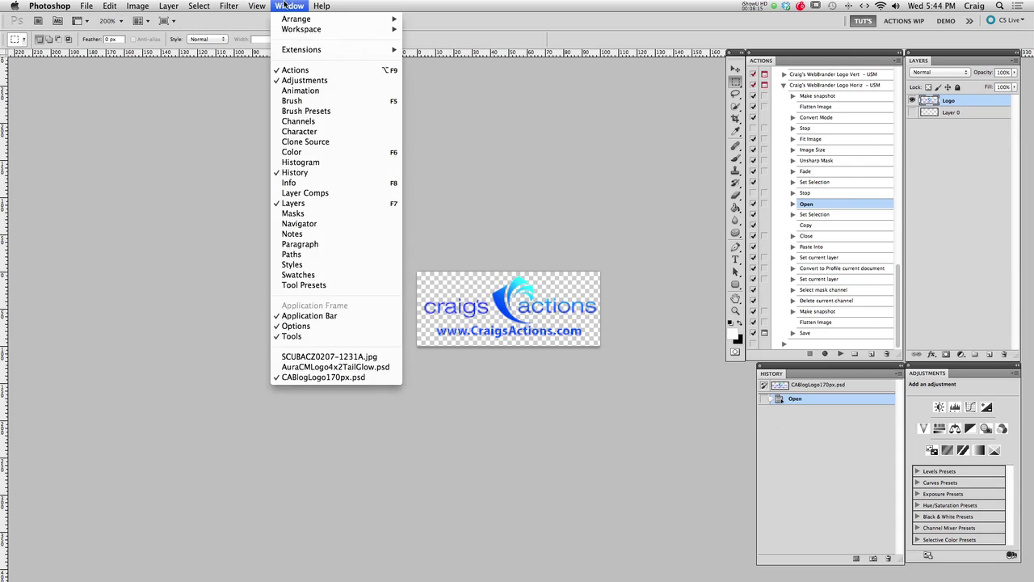
left_click(307, 367)
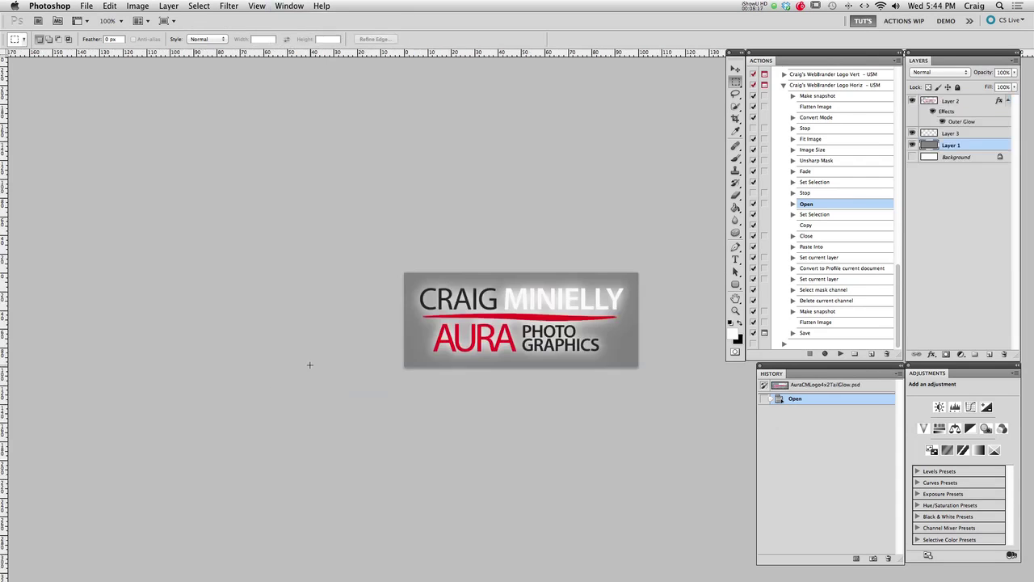
left_click(912, 145)
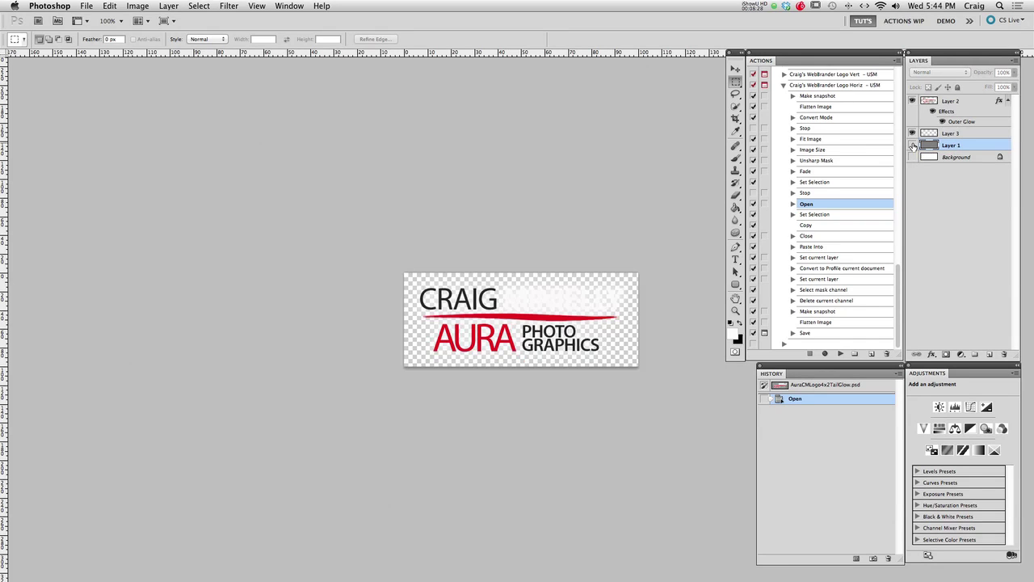
Merge Layer 2 down, rename the merged layer Logo, and select the whole canvas
left_click(981, 102)
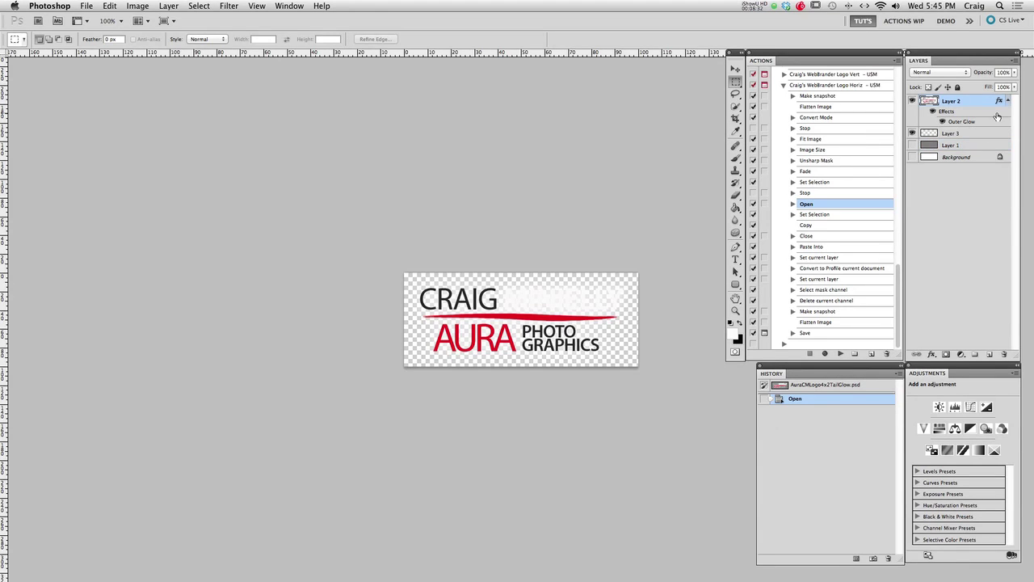
key("super+e")
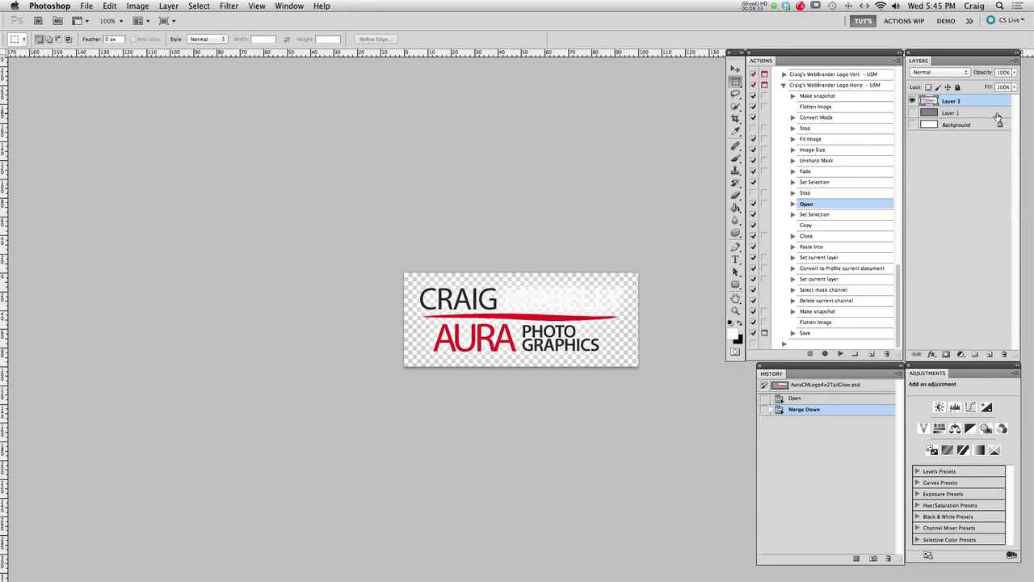
double_click(952, 101)
type("Logo")
key("Return")
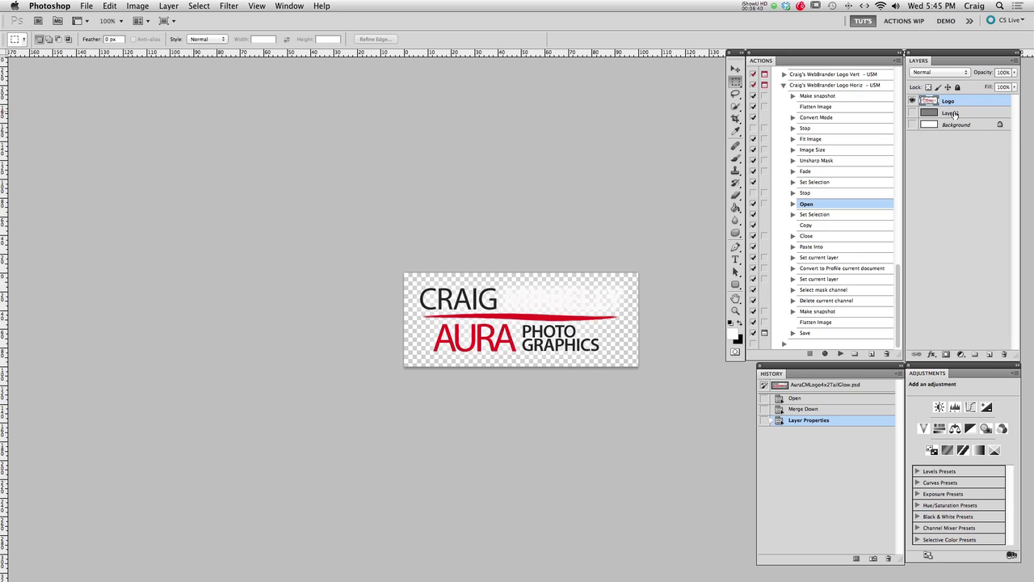
key("super+a")
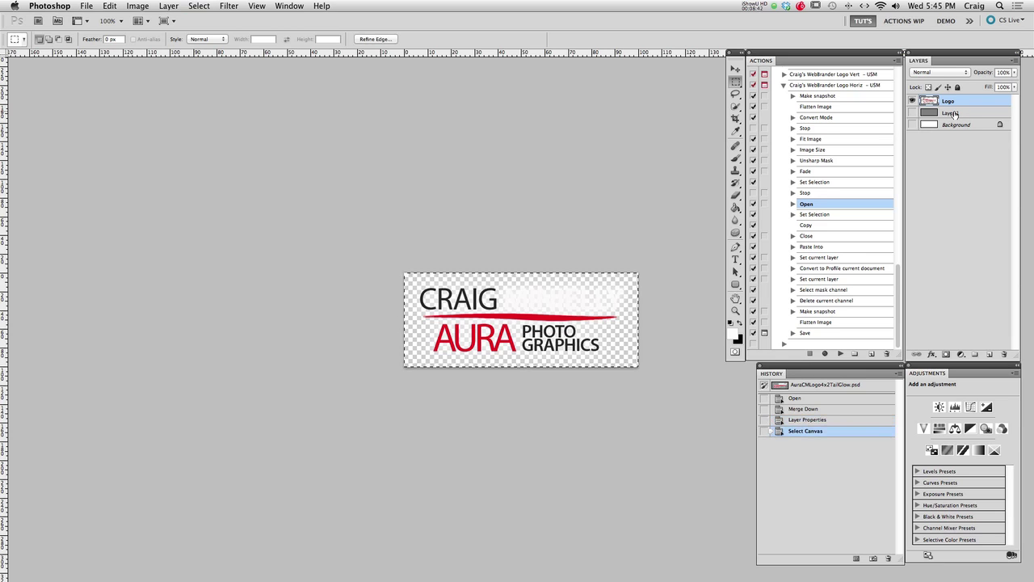
Paste the copied Aura logo into CABlogLogo170px.psd as a new layer
left_click(289, 5)
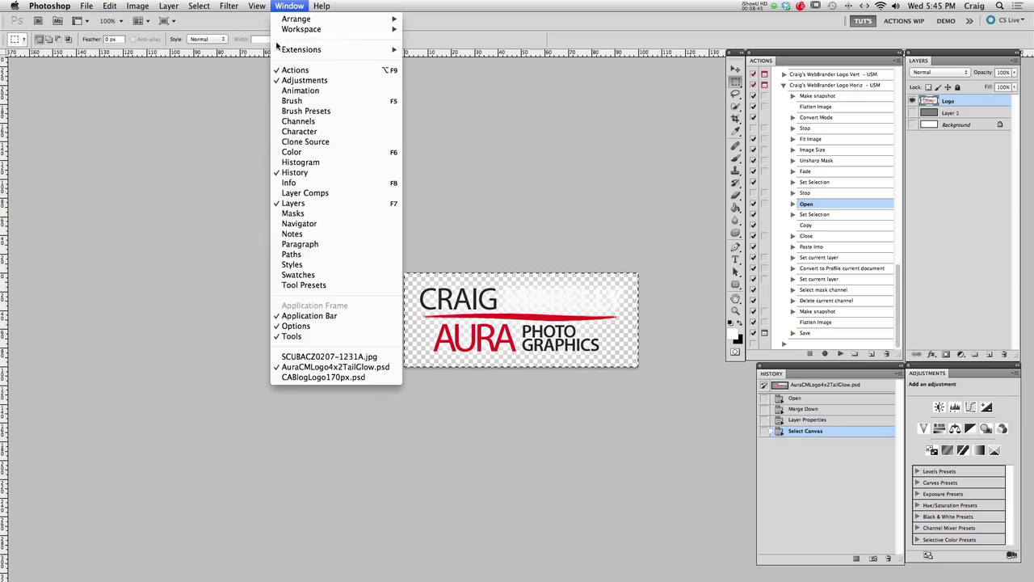
left_click(318, 377)
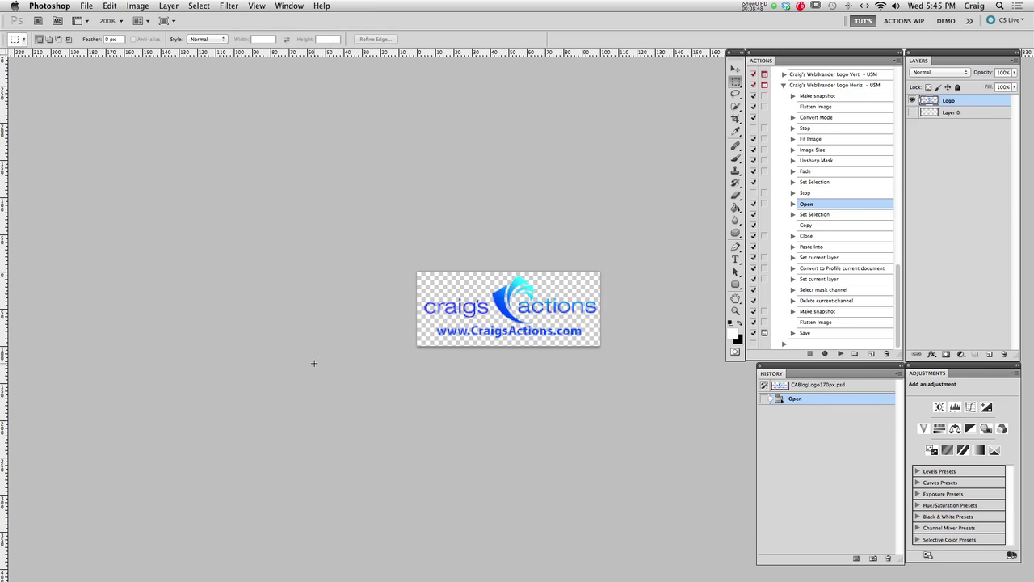
key("super+v")
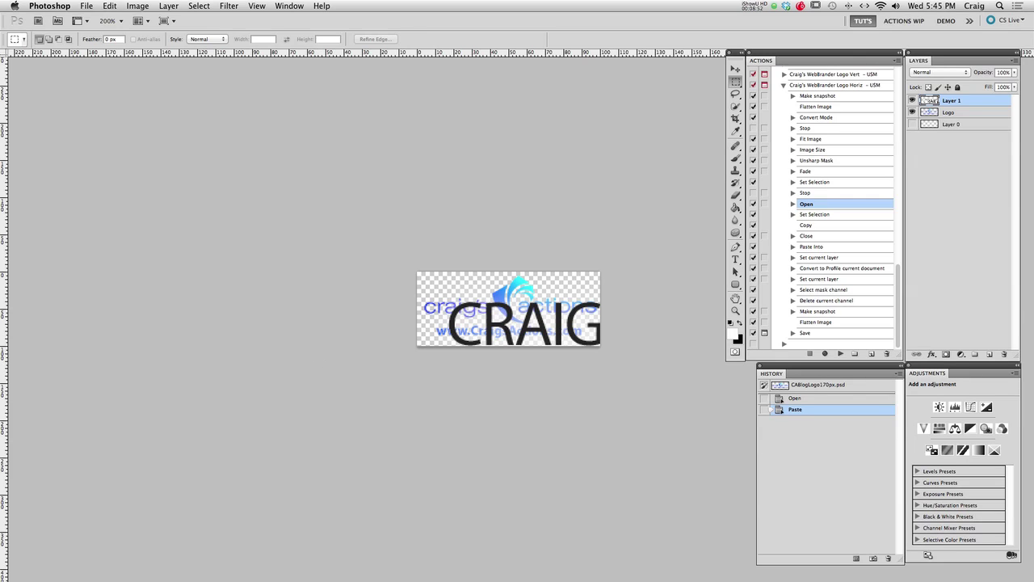
Scale the pasted logo down to about 38% to fill the canvas and commit
left_click(109, 5)
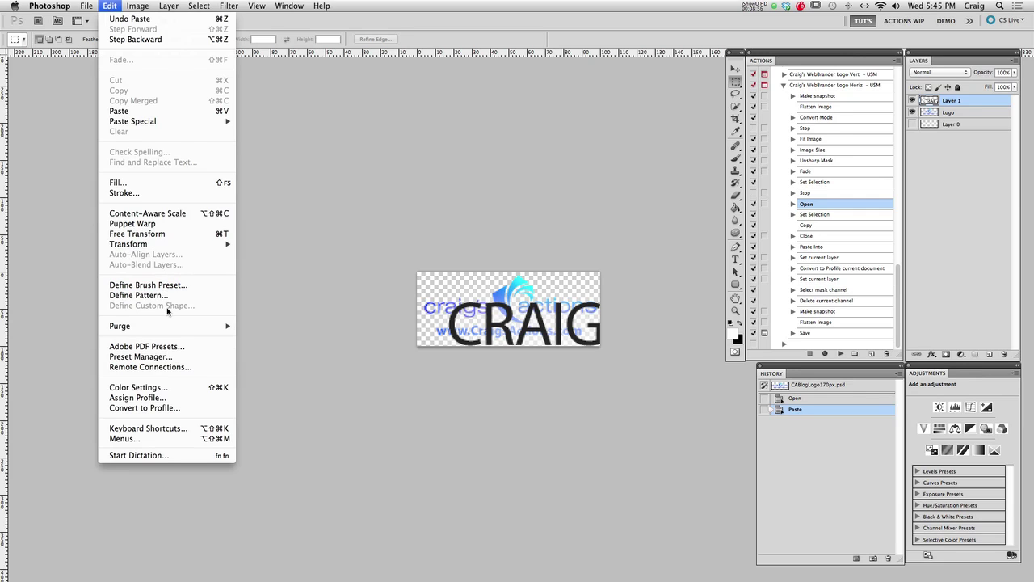
mouse_move(137, 6)
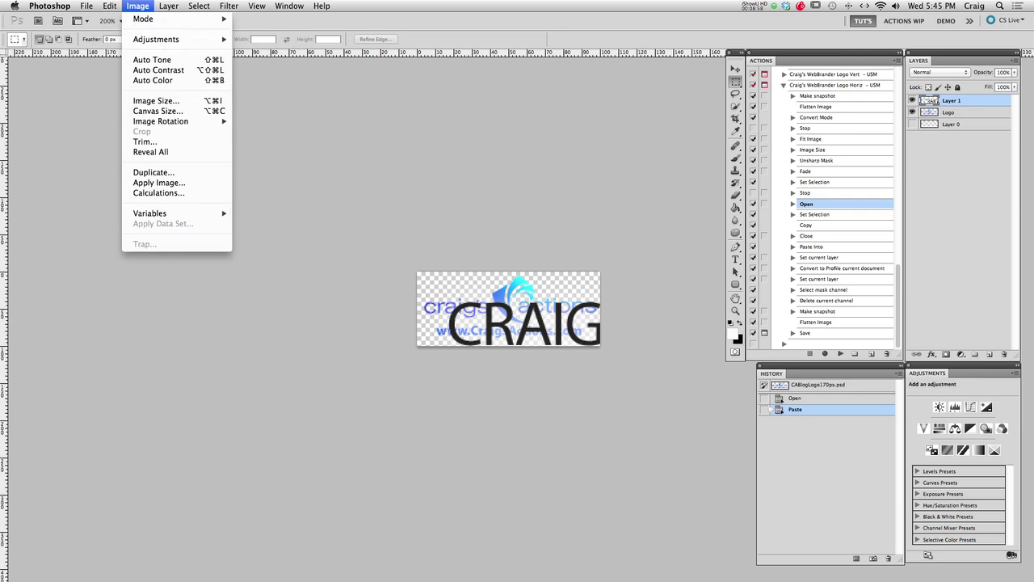
mouse_move(135, 40)
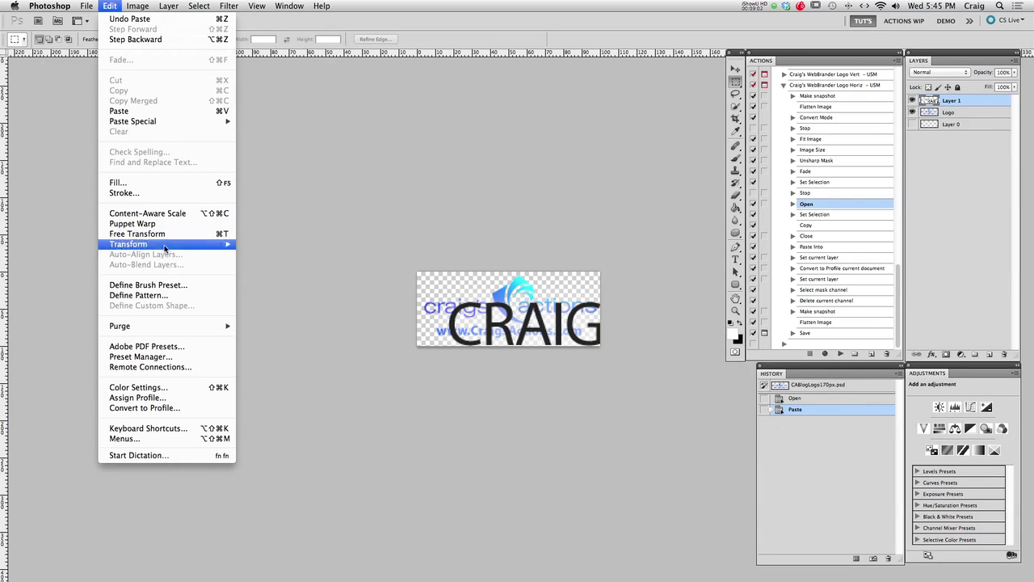
mouse_move(166, 247)
left_click(269, 264)
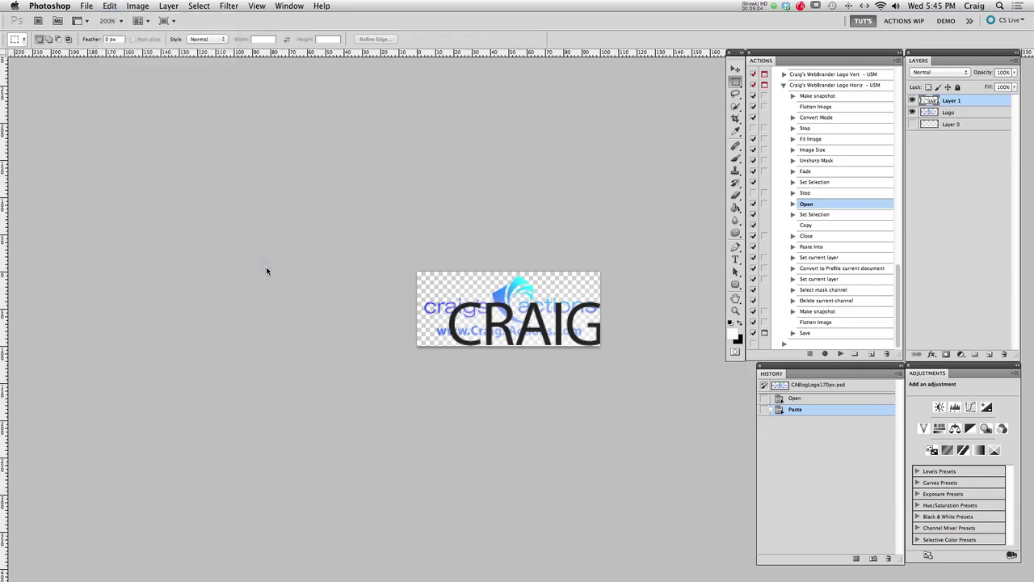
left_click_drag(411, 270, 632, 358)
left_click_drag(678, 387, 446, 289)
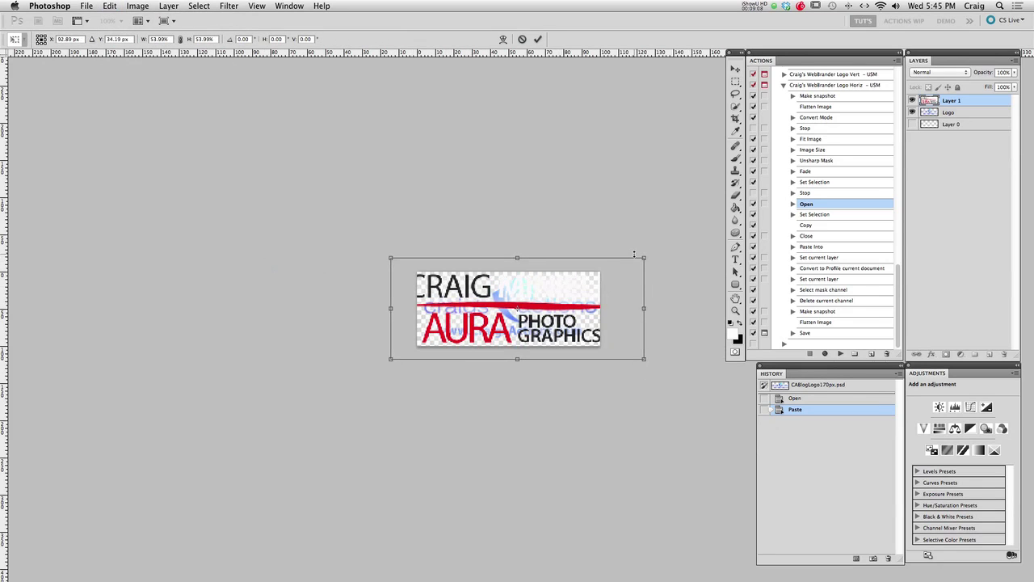
left_click_drag(644, 258, 590, 279)
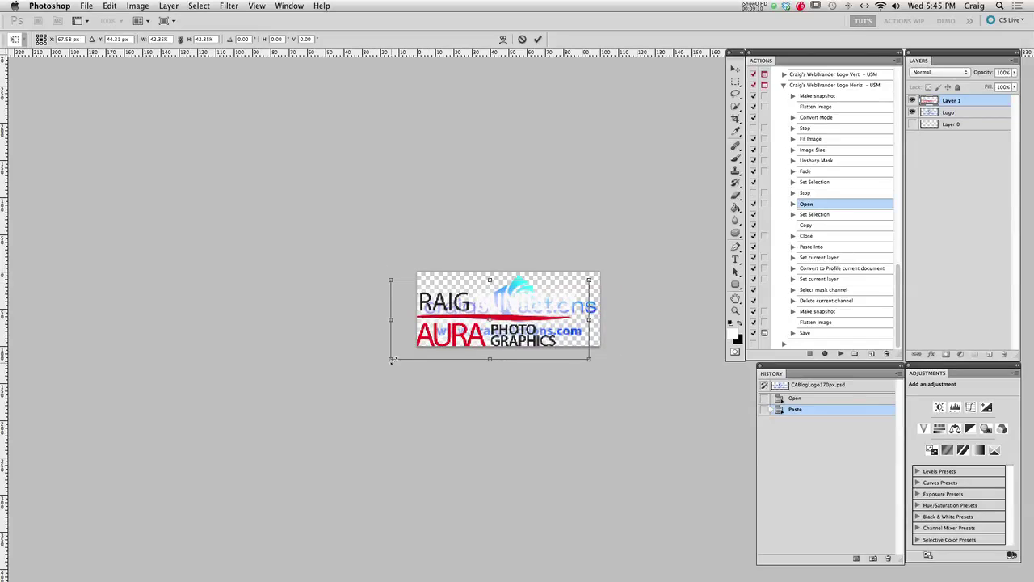
left_click_drag(392, 361, 419, 349)
left_click_drag(503, 332, 507, 328)
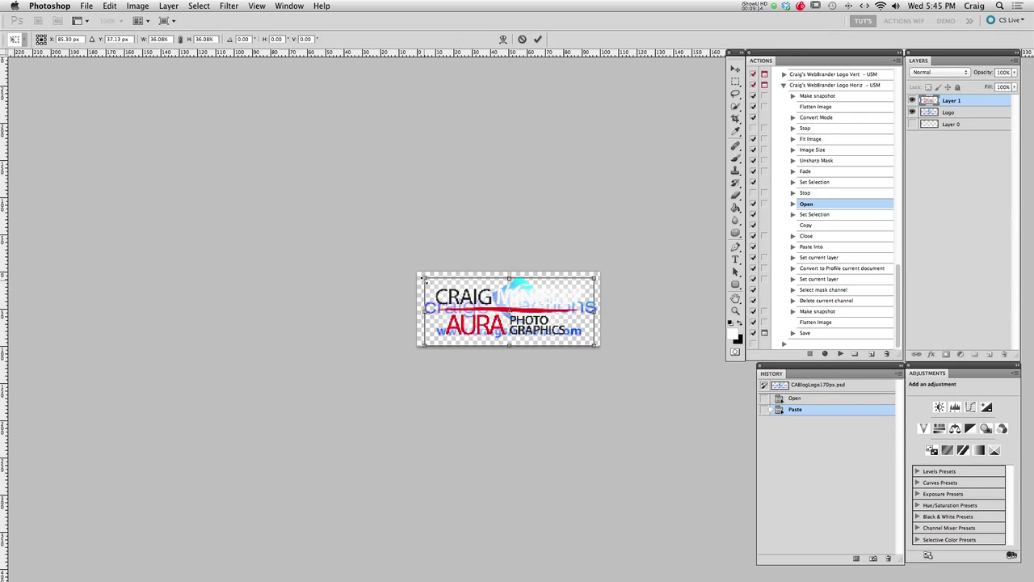
left_click_drag(422, 278, 418, 275)
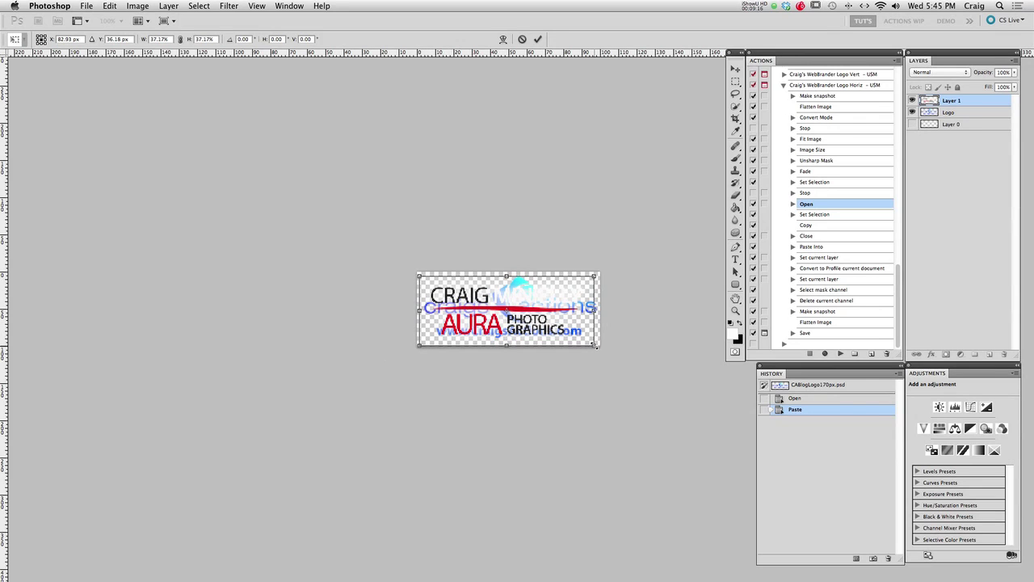
left_click_drag(596, 346, 597, 345)
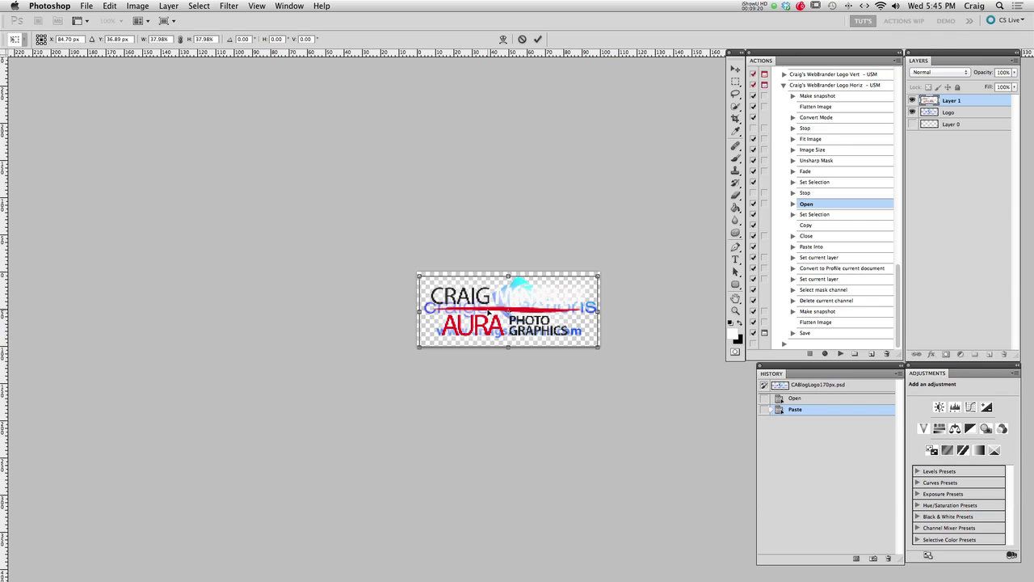
double_click(488, 311)
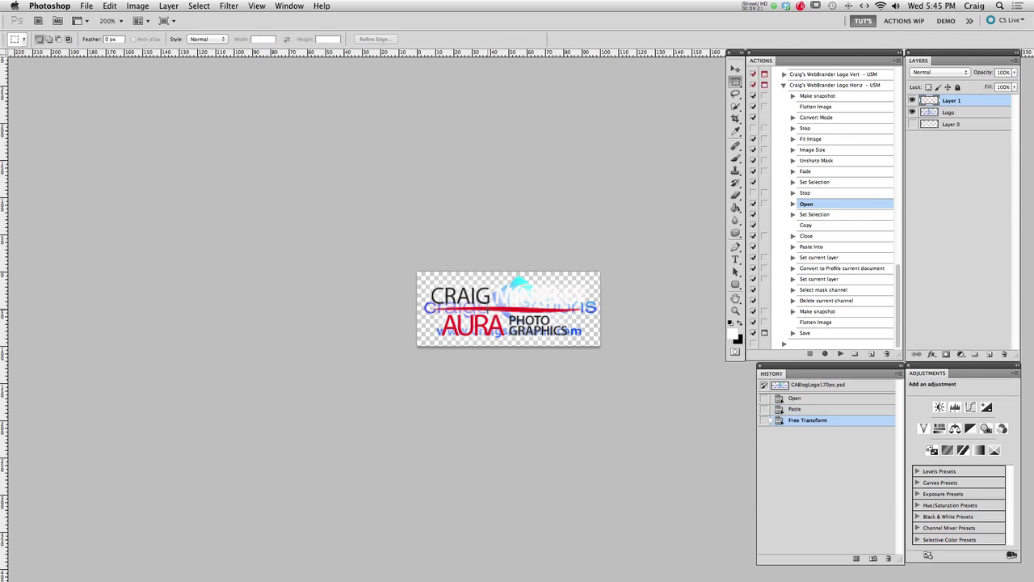
Delete the old craigs actions Logo layer and rename Layer 1 to Logo
left_click(912, 113)
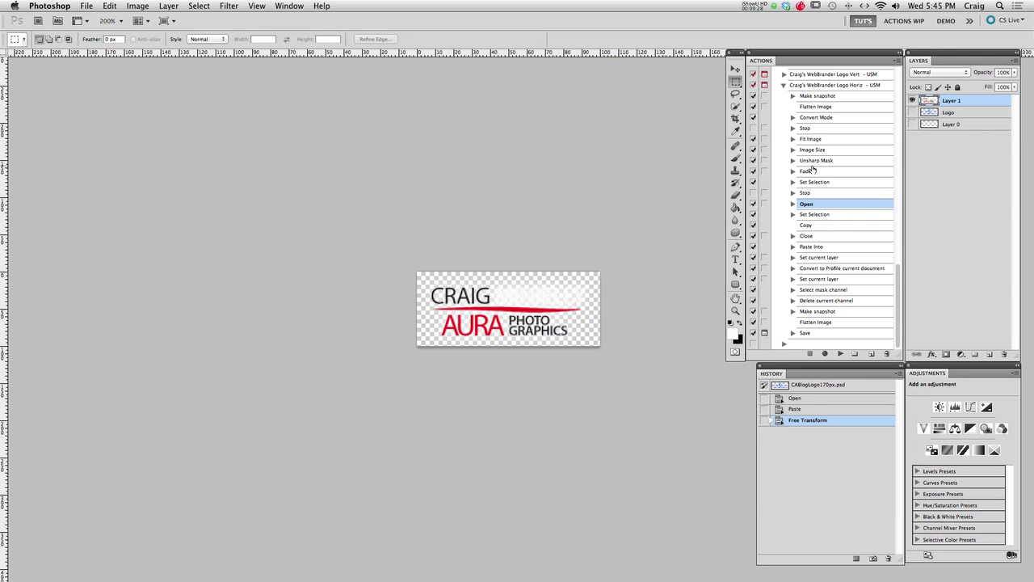
left_click_drag(950, 115, 1005, 349)
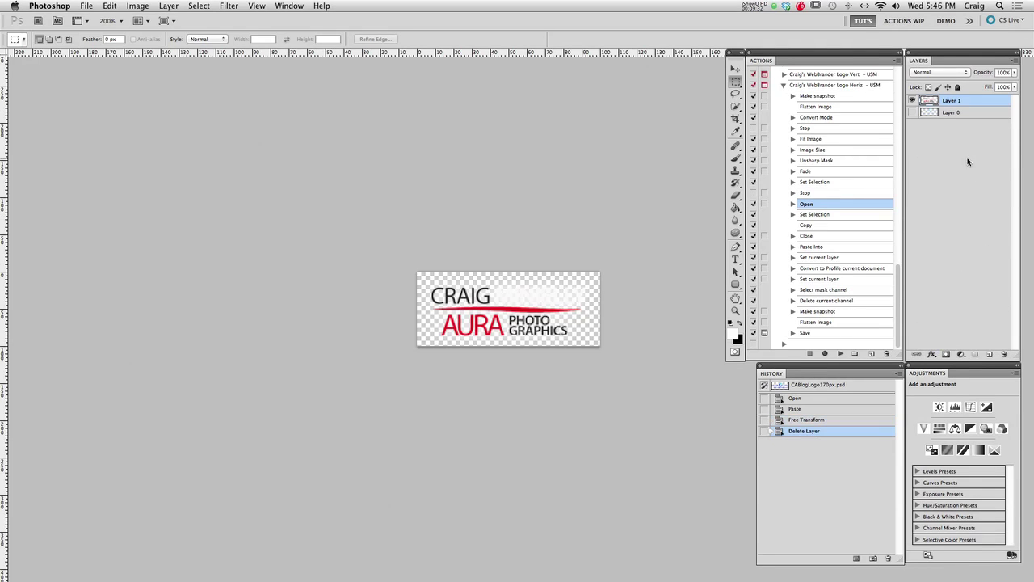
double_click(955, 103)
type("Logo")
left_click(967, 105)
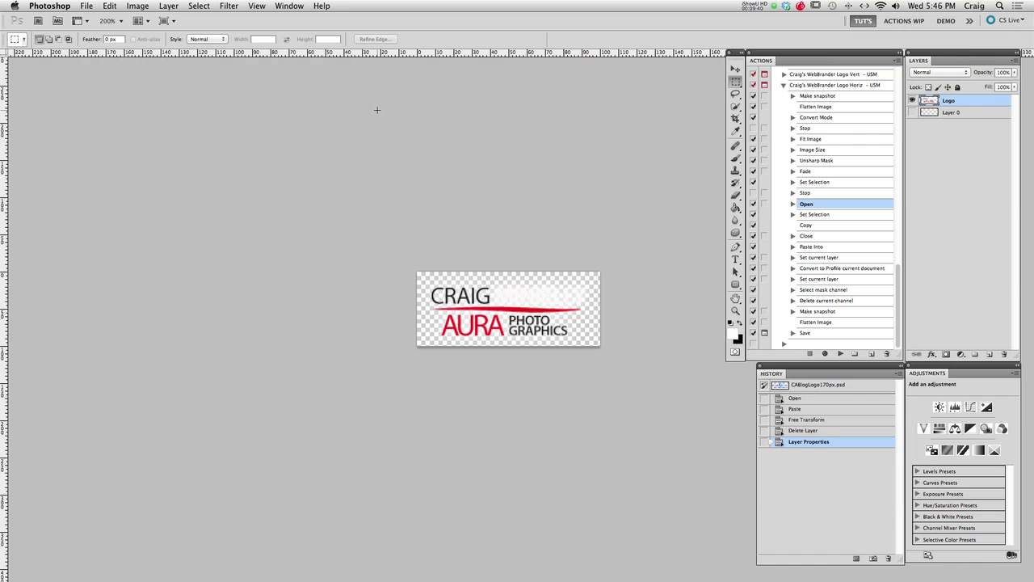
left_click(86, 5)
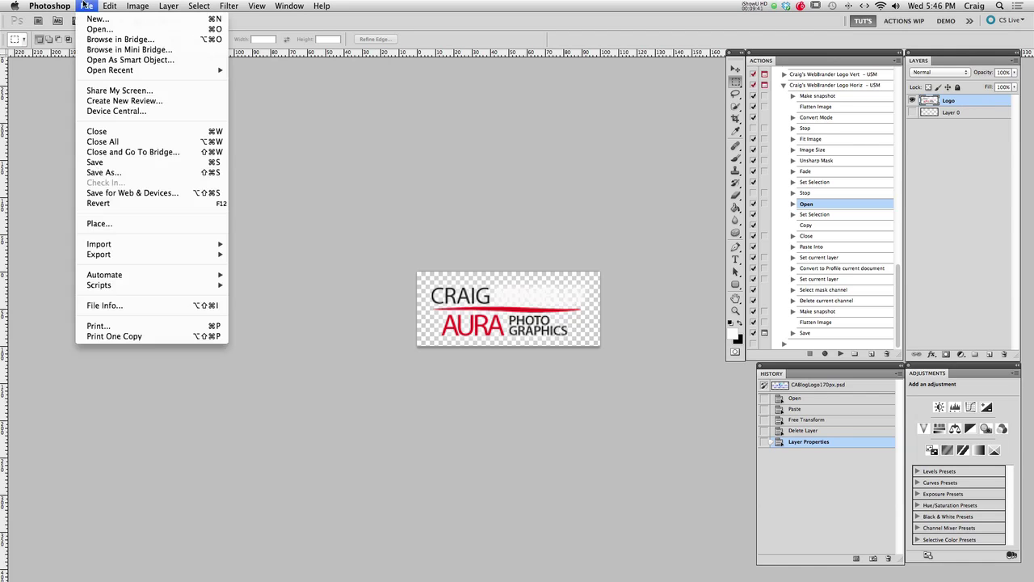
Save to the Desktop, changing the CA prefix so the file is AuraBlogLogo170px.psd
left_click(108, 173)
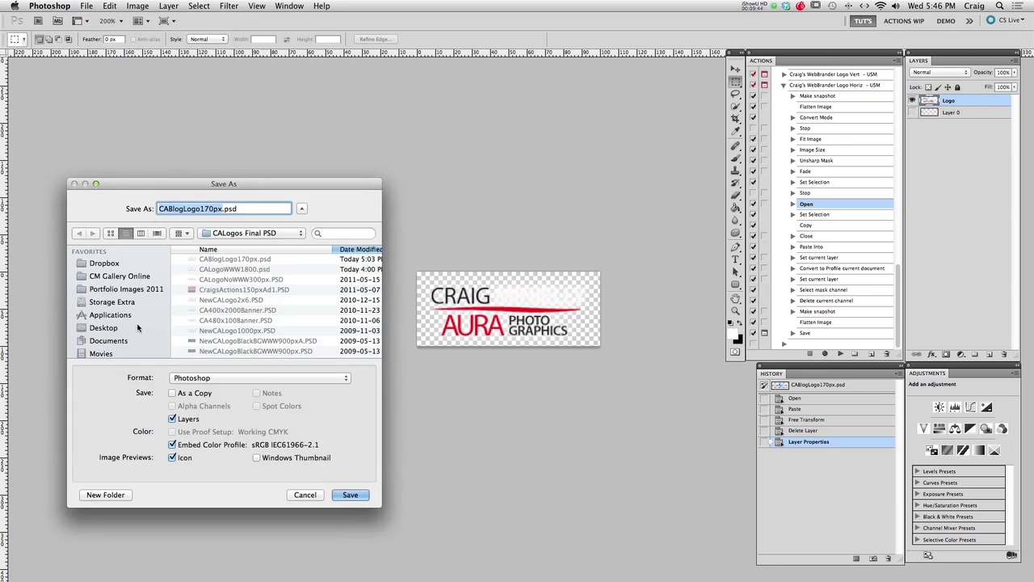
left_click(104, 327)
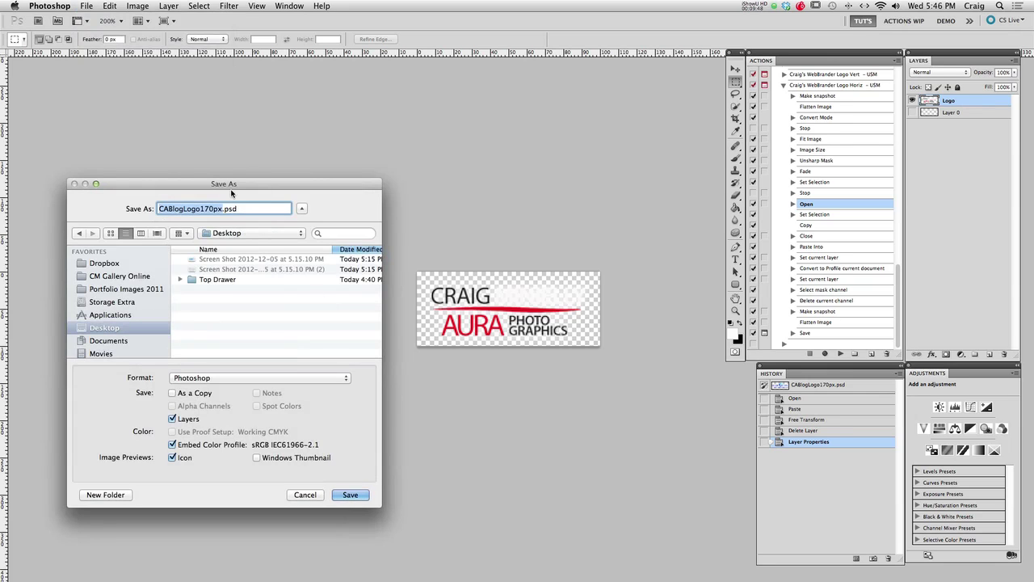
left_click(170, 209)
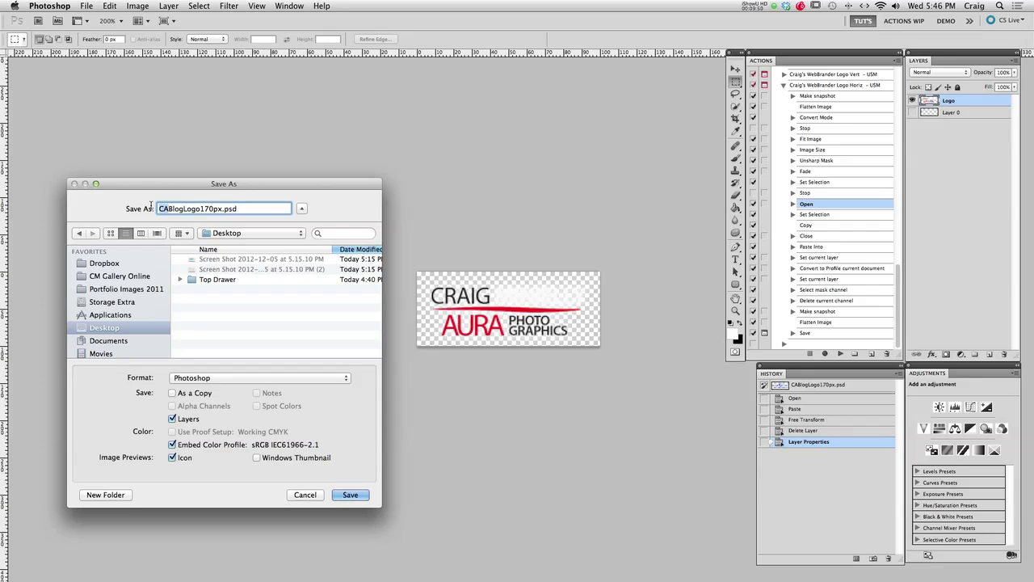
key("BackSpace")
key("BackSpace")
type("Aura")
left_click(350, 495)
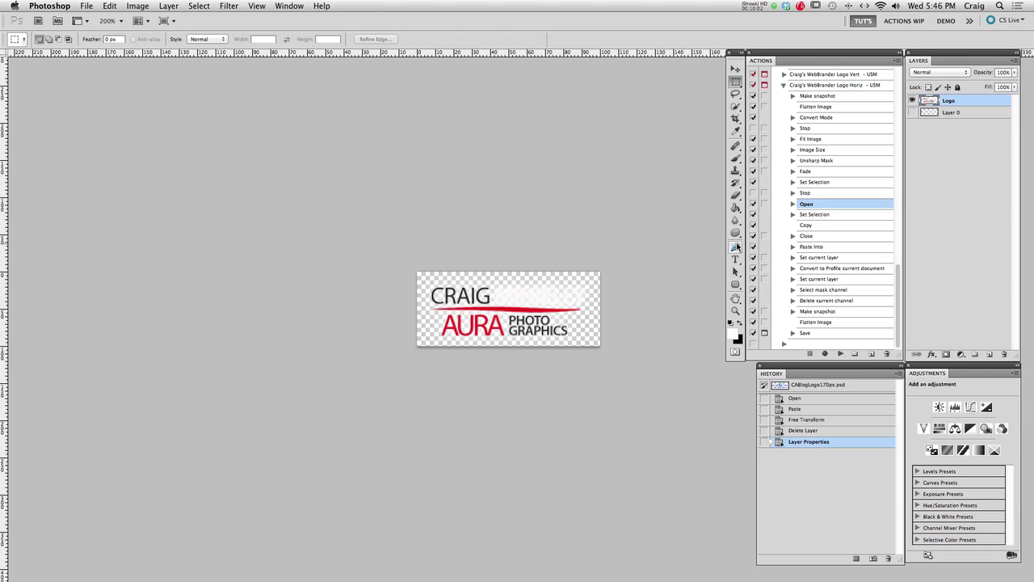
Switch to the stingray photo and insert CA into the Craig's WebBrander Logo Horiz - USM action name
left_click(284, 5)
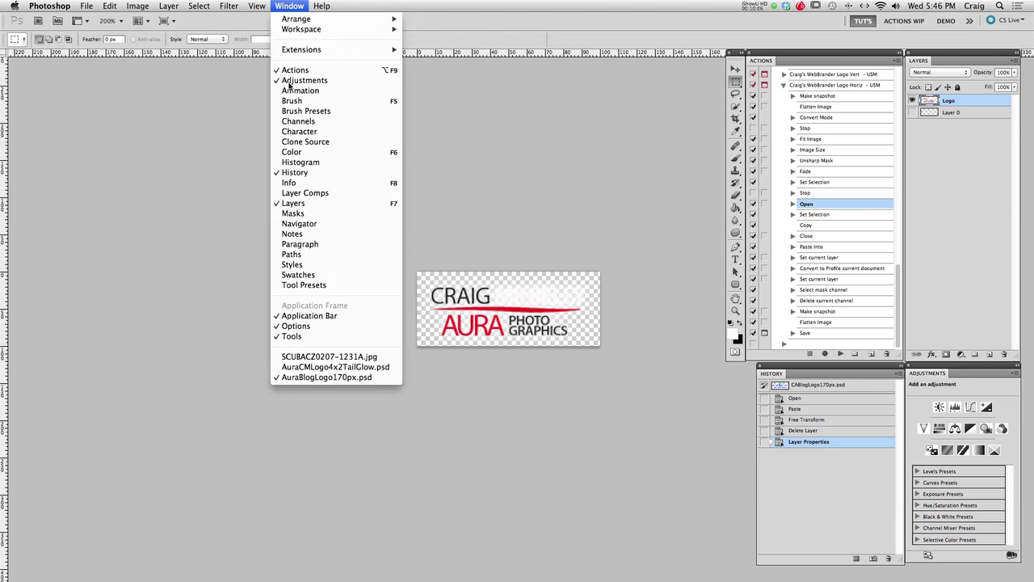
left_click(322, 358)
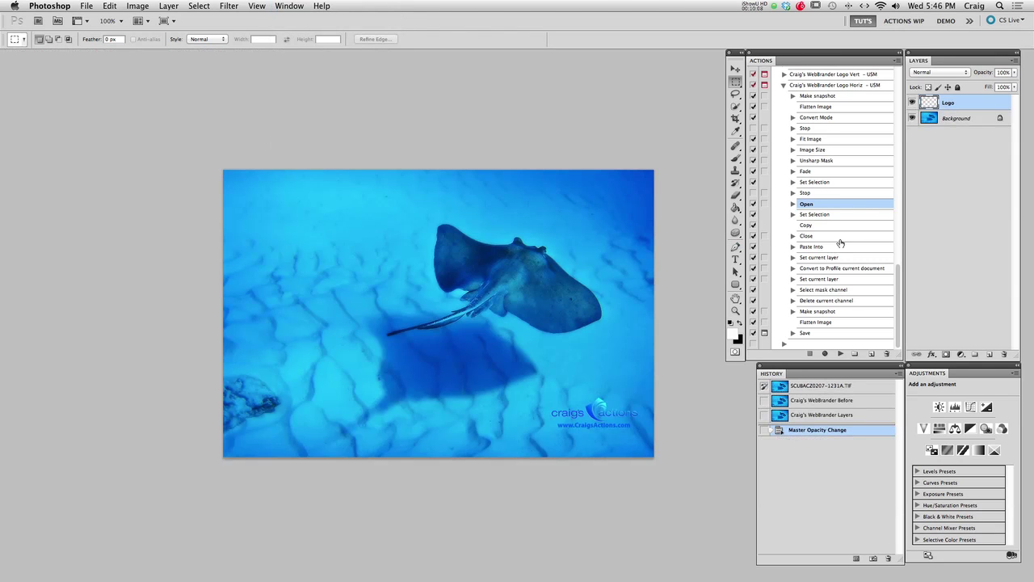
left_click(829, 86)
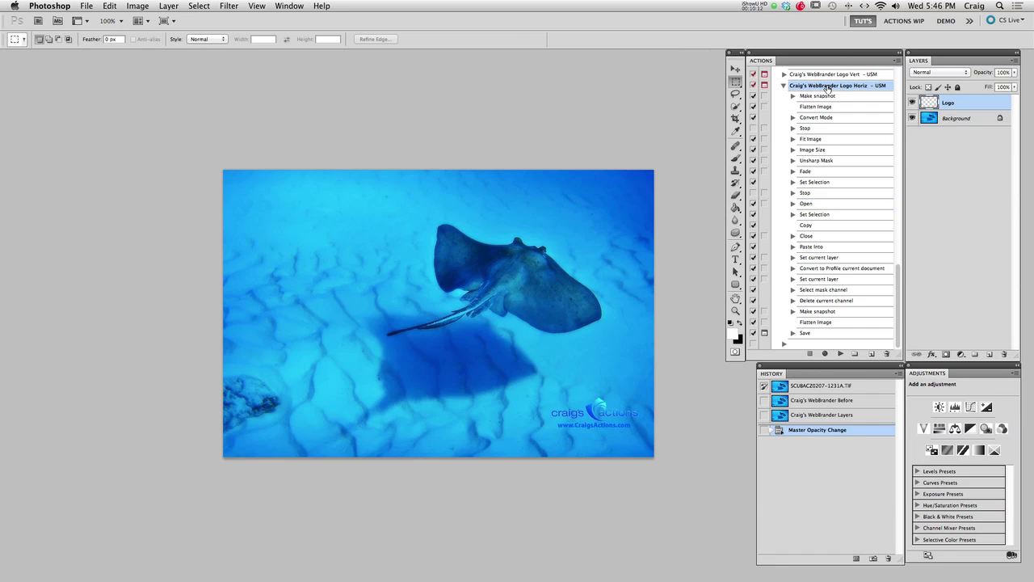
double_click(880, 87)
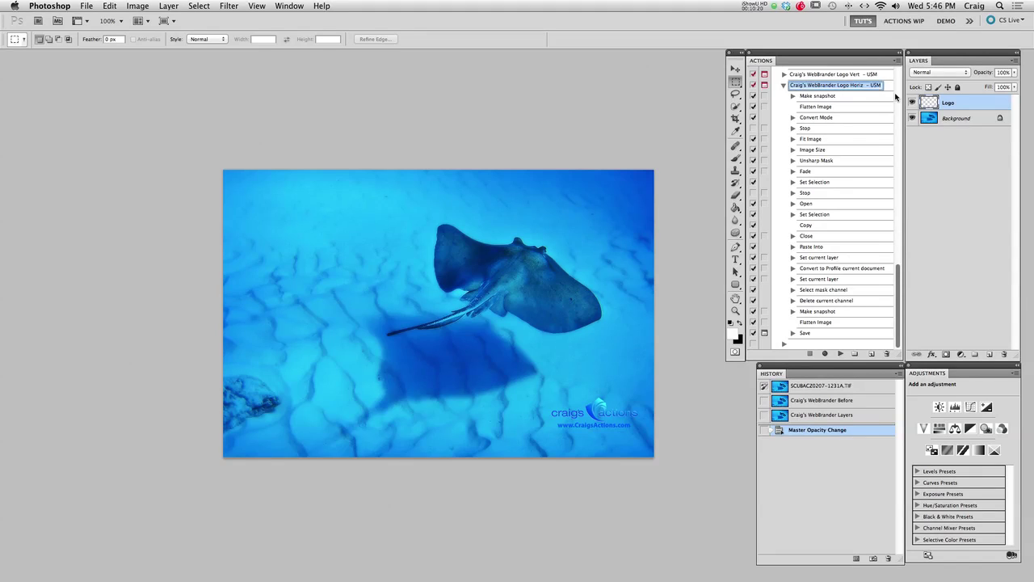
key("Right")
type("CA")
Confirm the CA action name, then duplicate the CA Logo Horiz - USM action and expand the copy
left_click(784, 87)
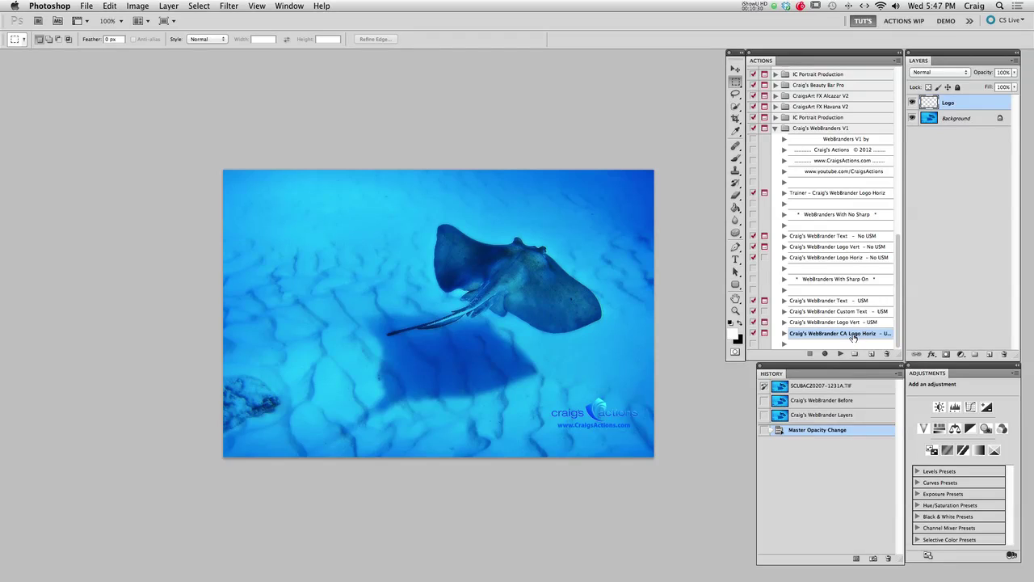
left_click_drag(853, 338, 887, 347)
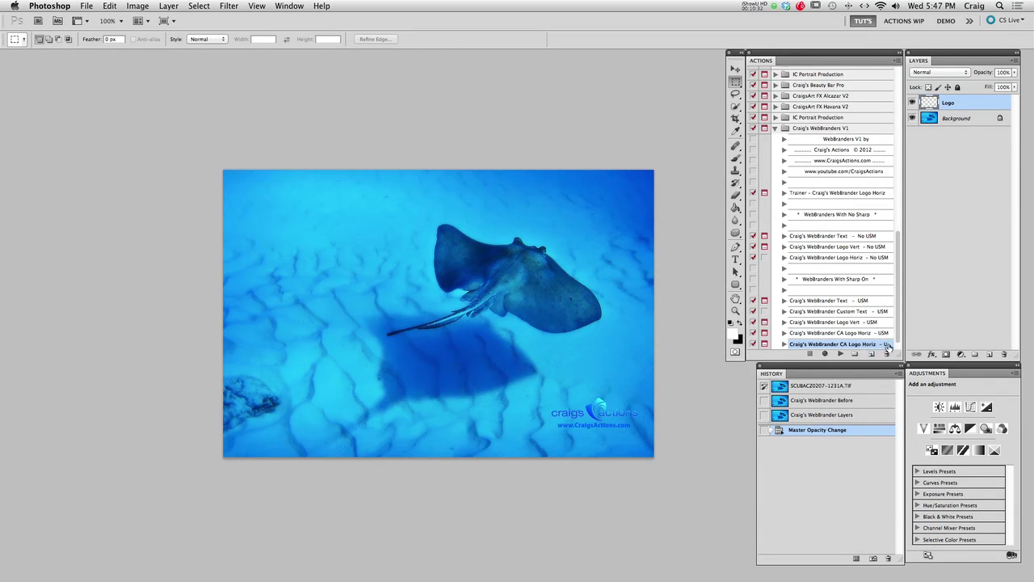
scroll(897, 327, "down", 1)
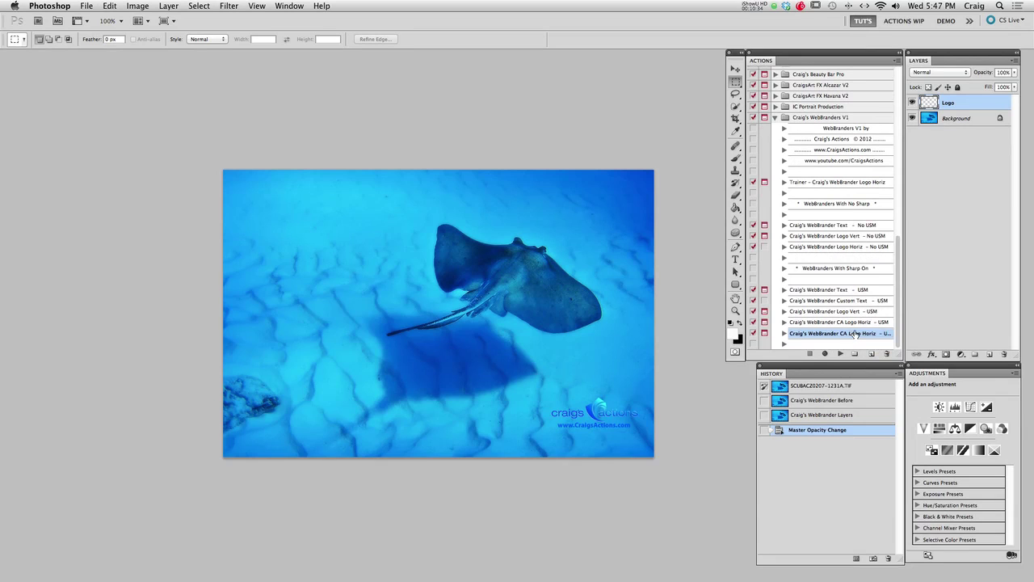
left_click(784, 333)
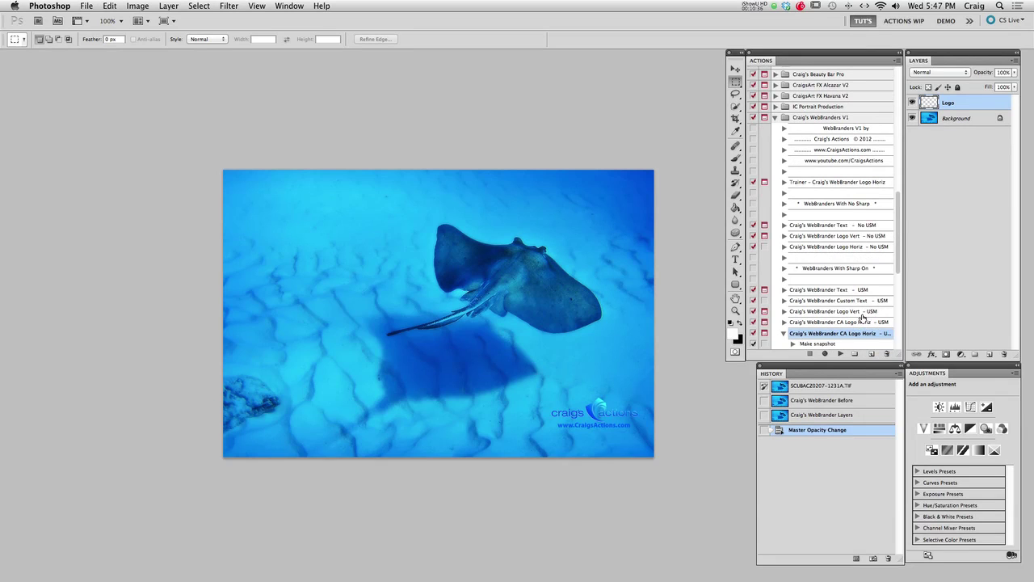
Rename the copy to Craig's WebBrander Aura Logo Horiz - USM, replacing CA with Aura
scroll(863, 318, "down", 15)
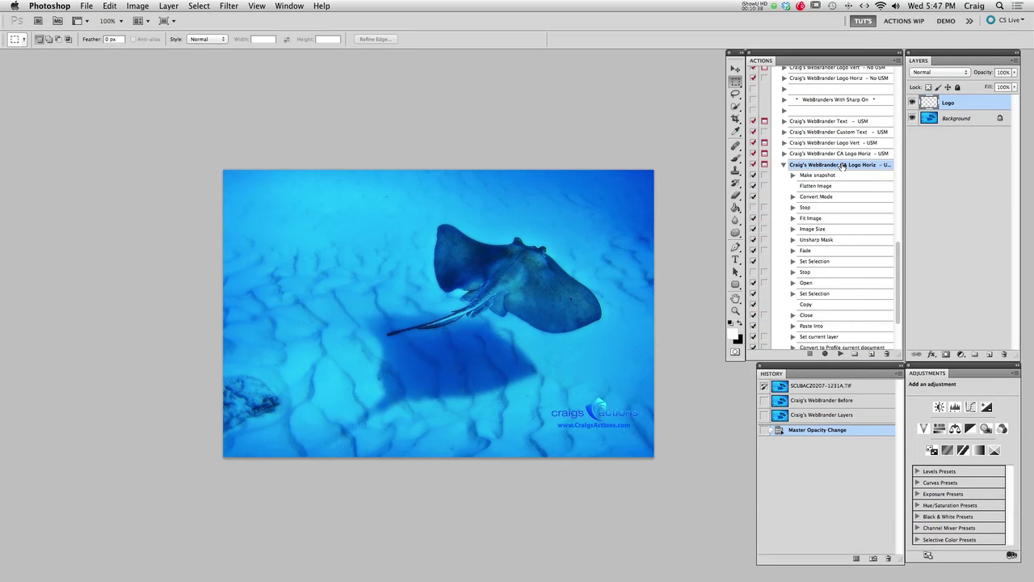
scroll(842, 164, "down", 3)
double_click(841, 95)
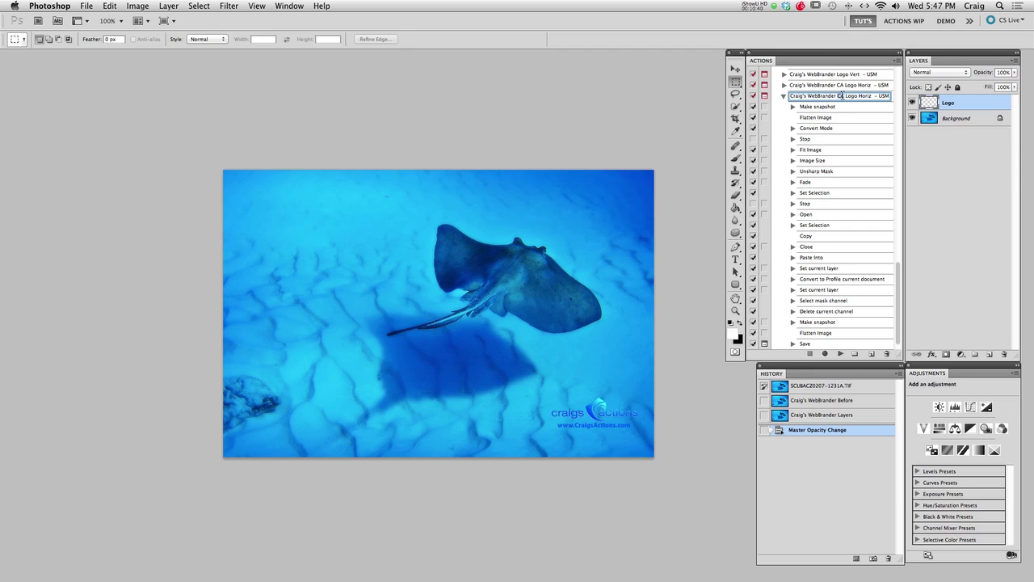
double_click(841, 95)
type("Auar")
key("BackSpace")
key("BackSpace")
type("ra")
left_click(813, 111)
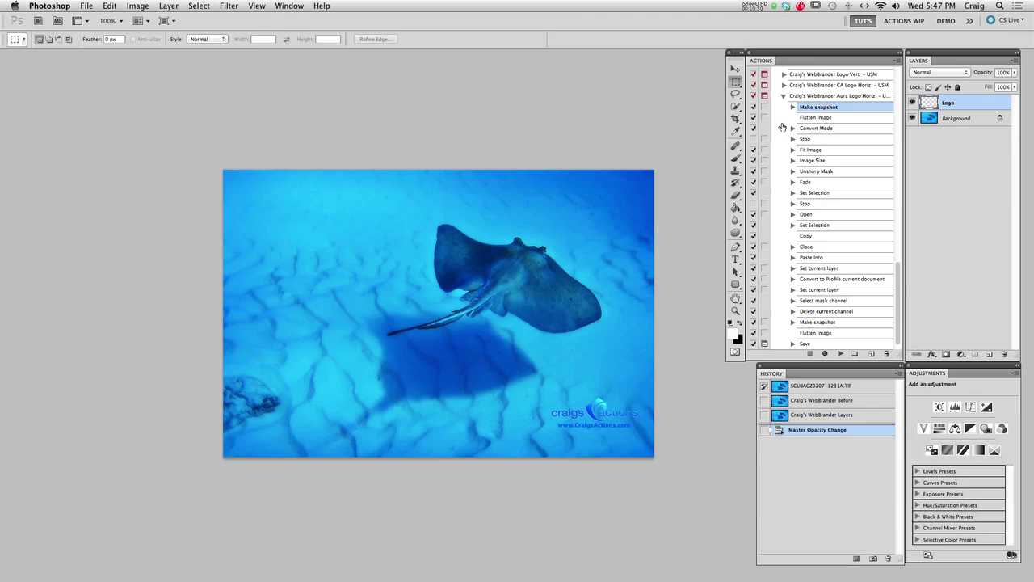
Re-record the Open step to load AuraBlogLogo170px.psd from the Desktop, then enlarge the Actions panel
left_click(806, 220)
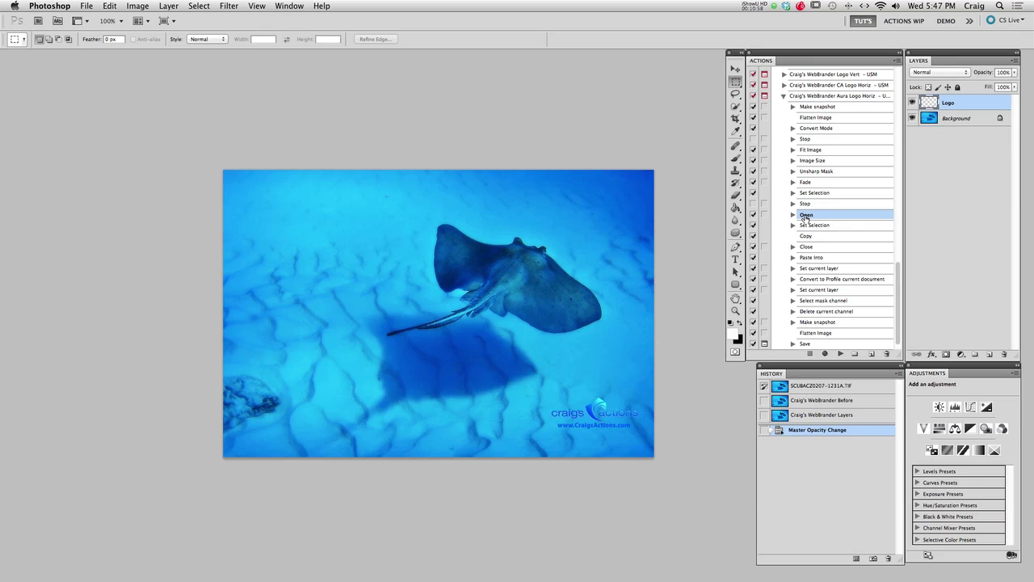
double_click(804, 218)
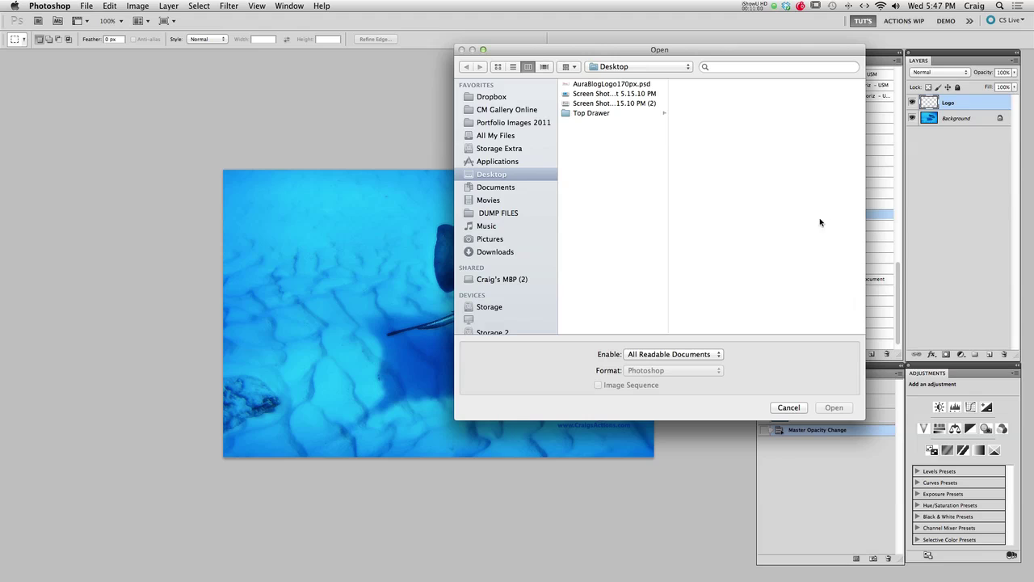
left_click(500, 177)
left_click(596, 87)
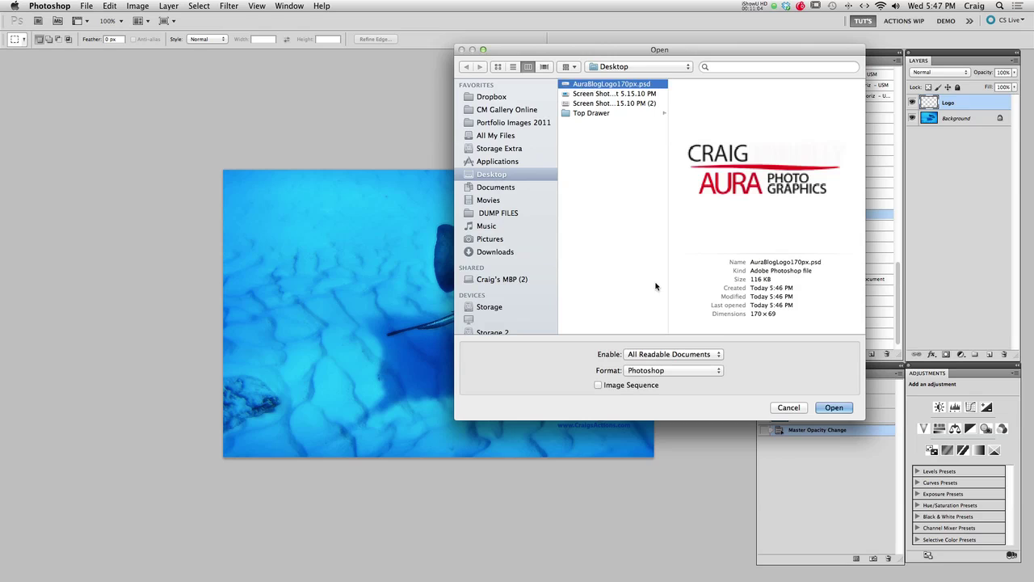
left_click(833, 408)
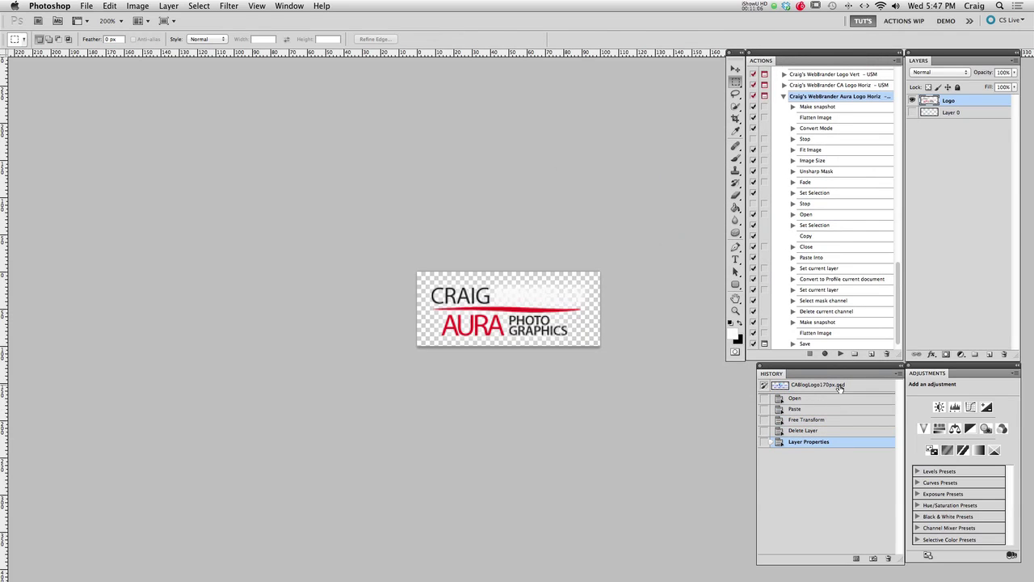
left_click(793, 214)
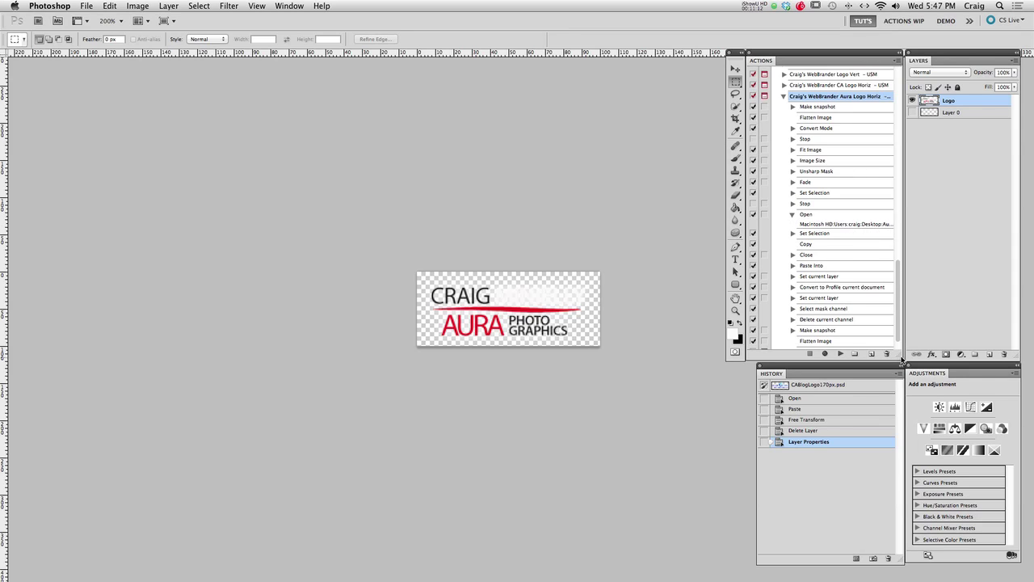
mouse_move(898, 357)
left_mouse_down()
mouse_move(961, 354)
mouse_move(853, 354)
mouse_move(899, 355)
left_mouse_up()
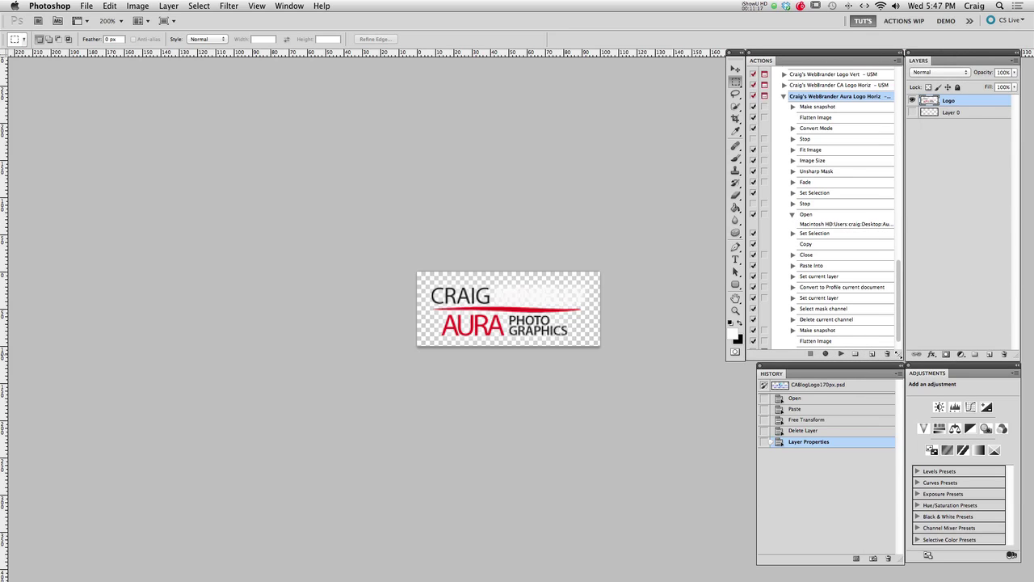
Switch back to the stingray photo, revert it to its original snapshot and zoom out to show it whole
left_click(287, 6)
left_click(291, 355)
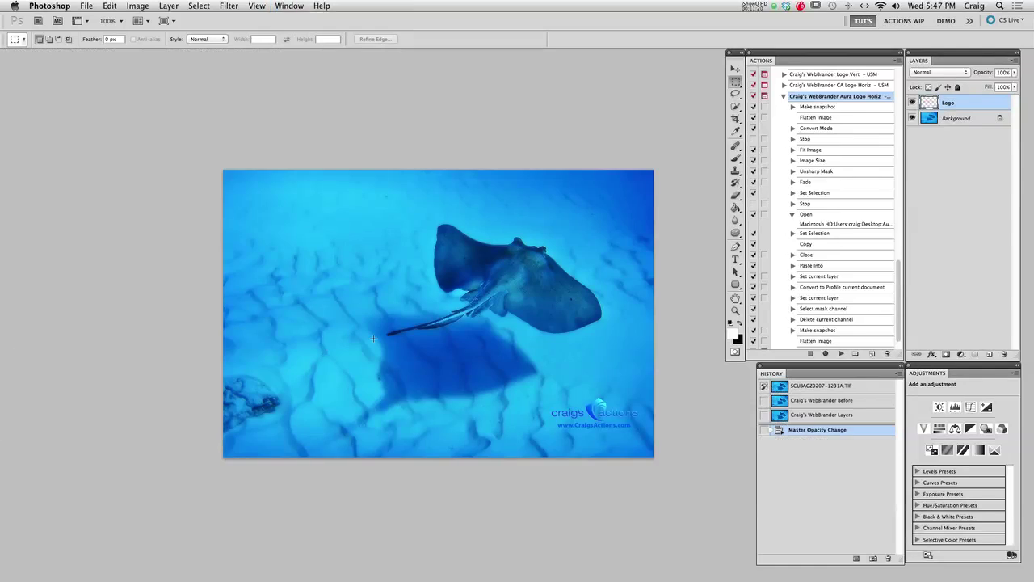
left_click(821, 386)
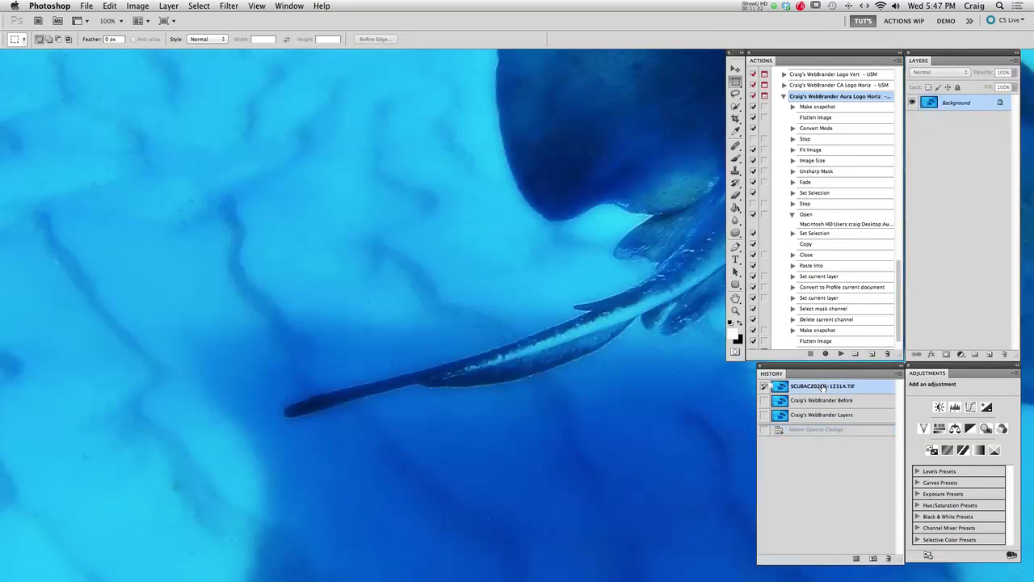
left_click(557, 252, "alt+super")
left_click(557, 252, "alt+super")
left_click(558, 249, "alt+super")
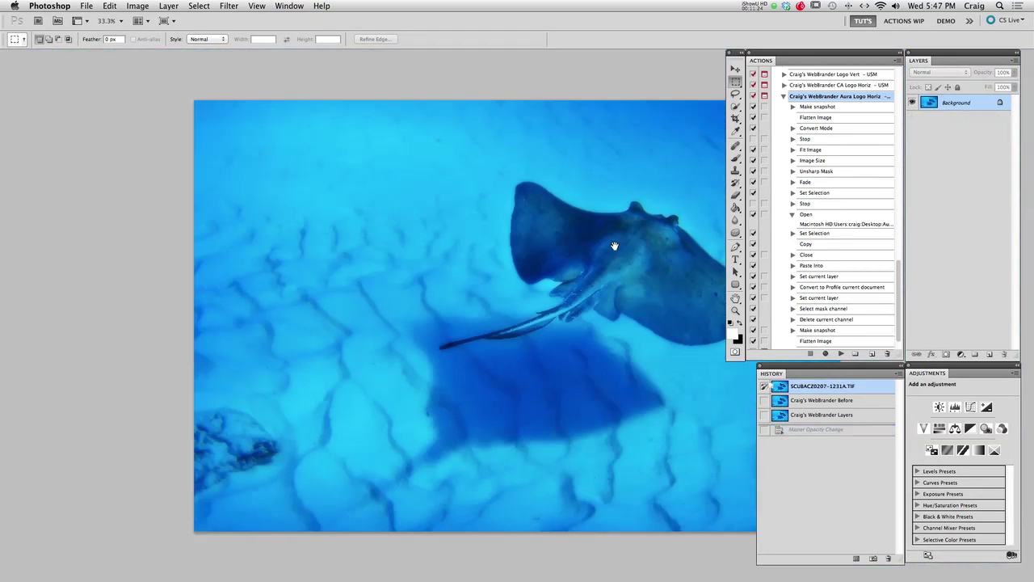
left_click_drag(619, 242, 528, 234)
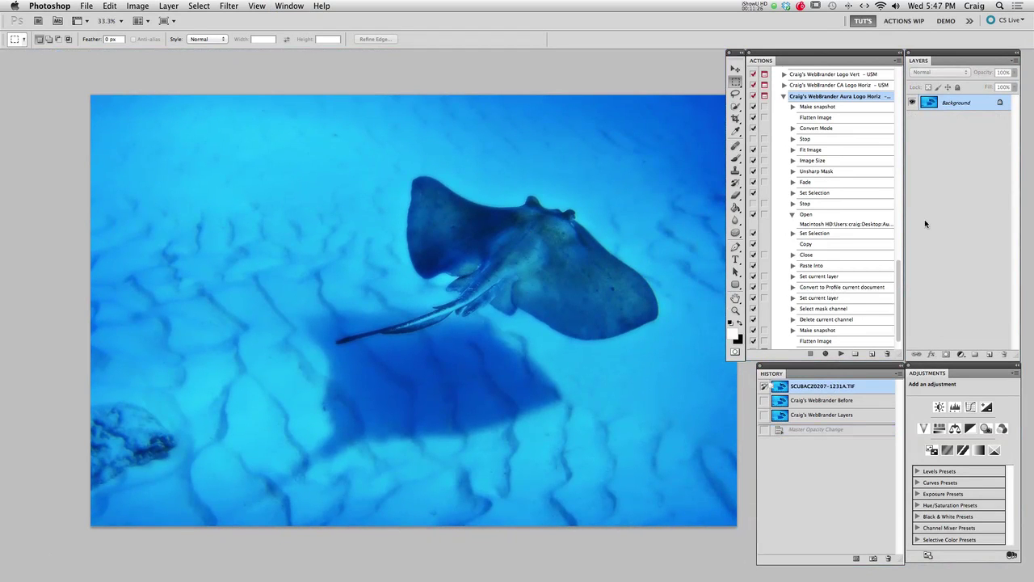
Re-record the Save step to overwrite SCUBACZ0207-1231A.jpg in WM Web Outputs at JPEG quality 8
scroll(874, 266, "down", 2)
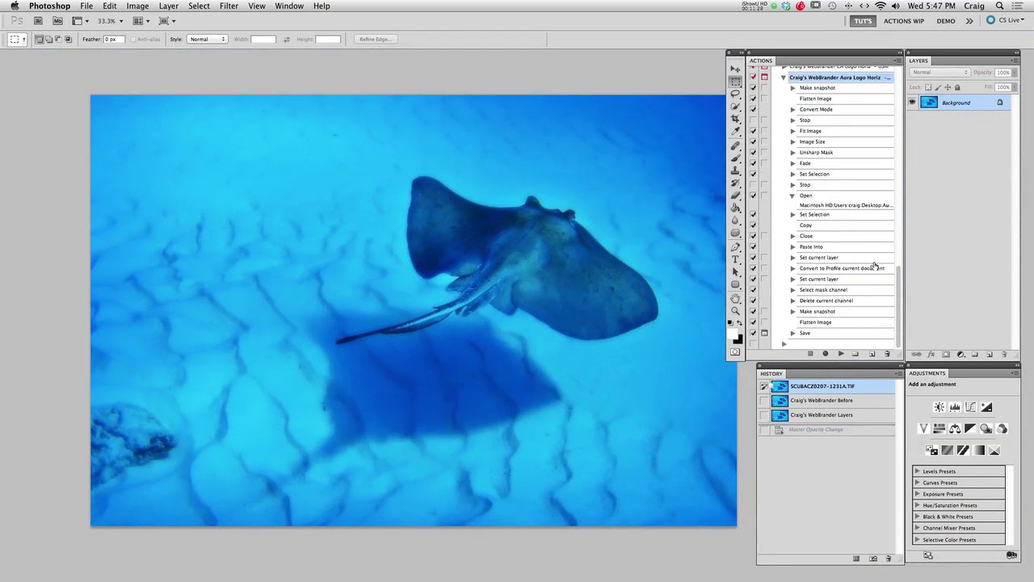
double_click(820, 334)
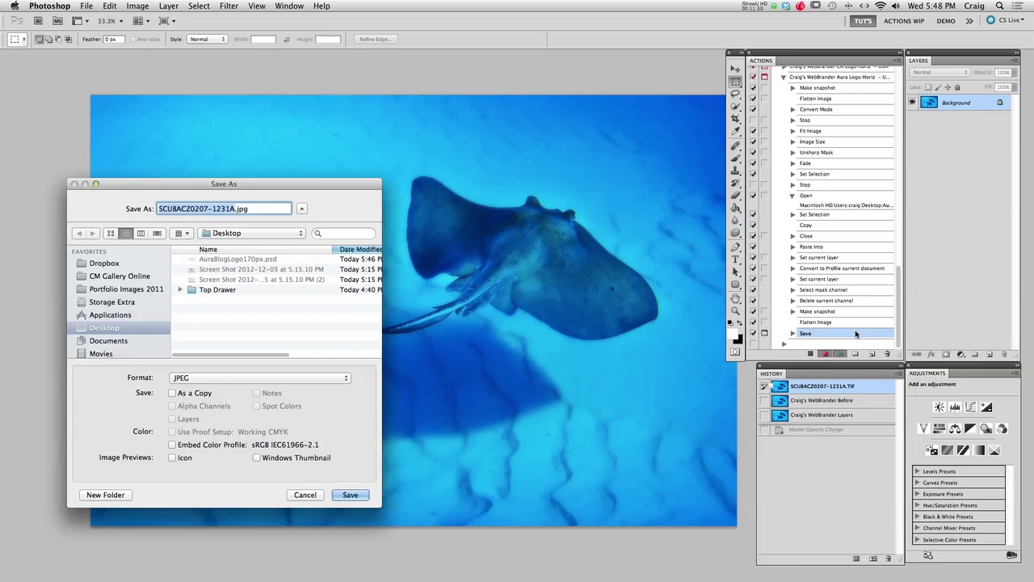
left_click(243, 234)
left_click(245, 315)
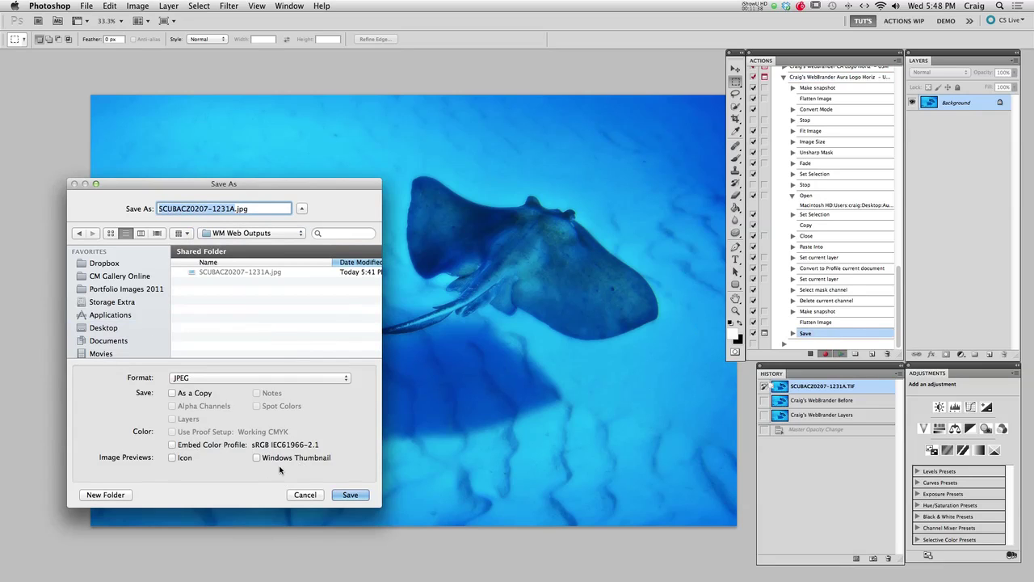
left_click(350, 495)
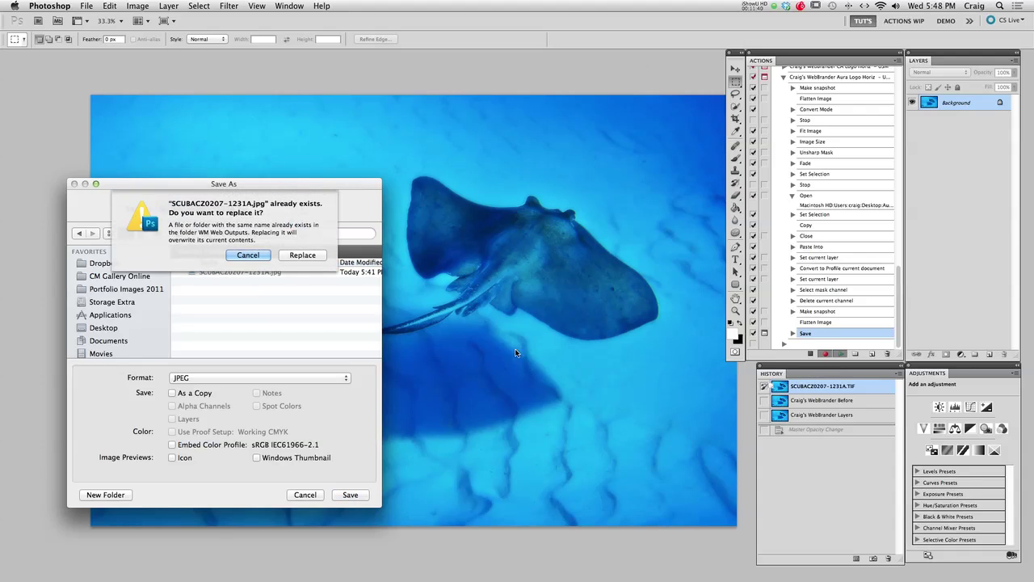
left_click(301, 255)
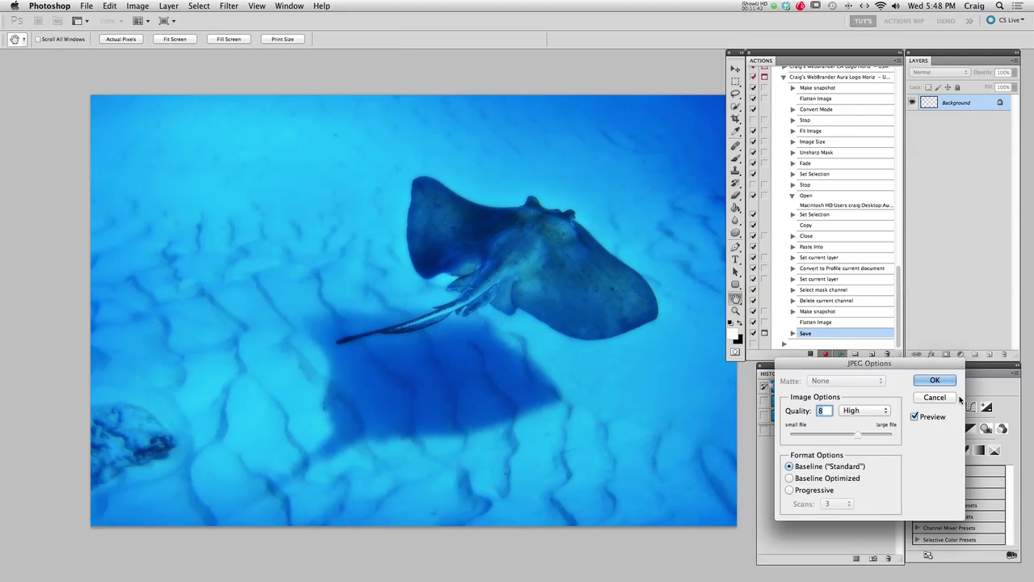
left_click(935, 380)
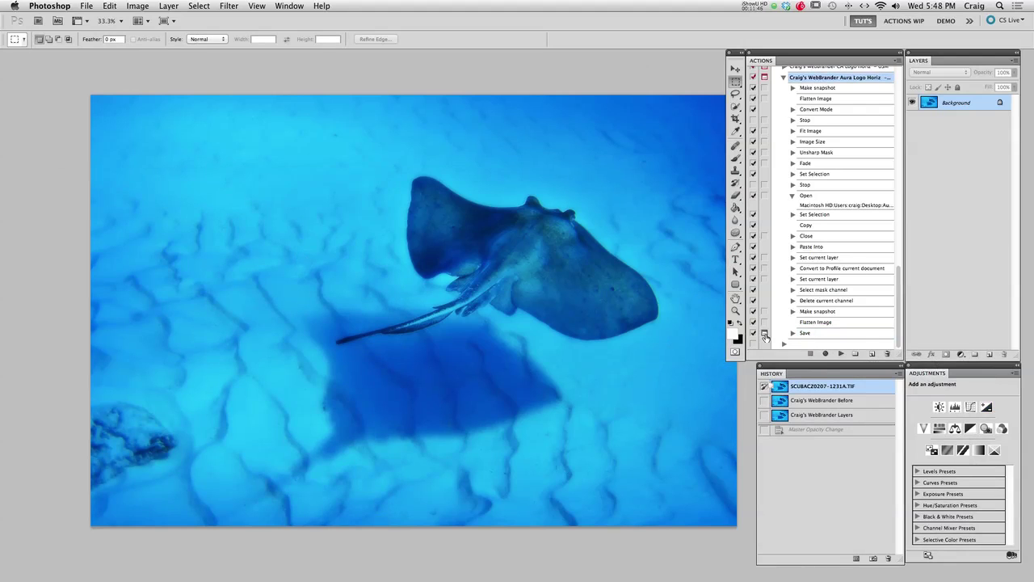
Turn off the Save step's dialog pause and play the Aura Logo Horiz action on the stingray photo
left_click(765, 333)
scroll(835, 270, "up", 1)
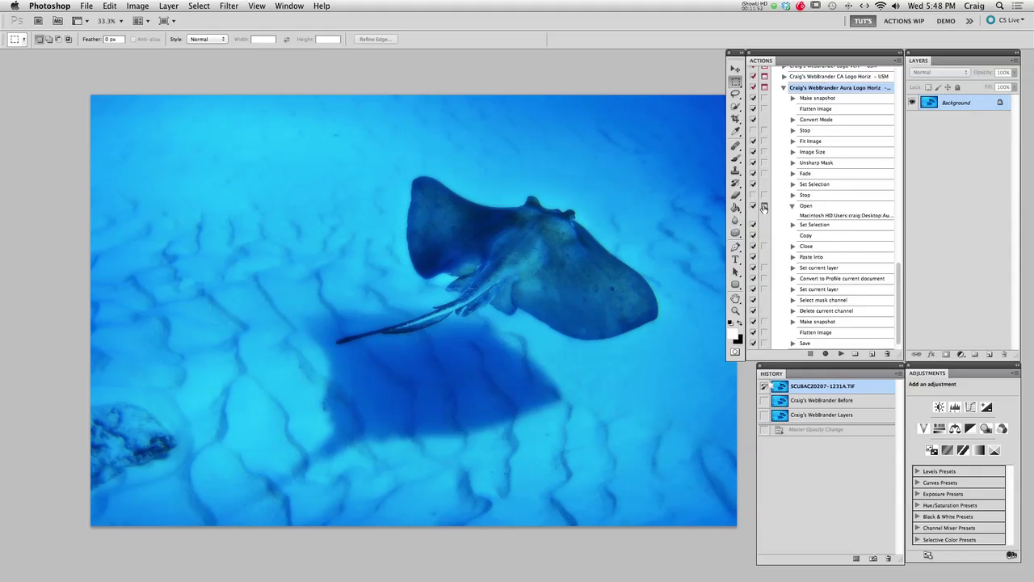
left_click(793, 206)
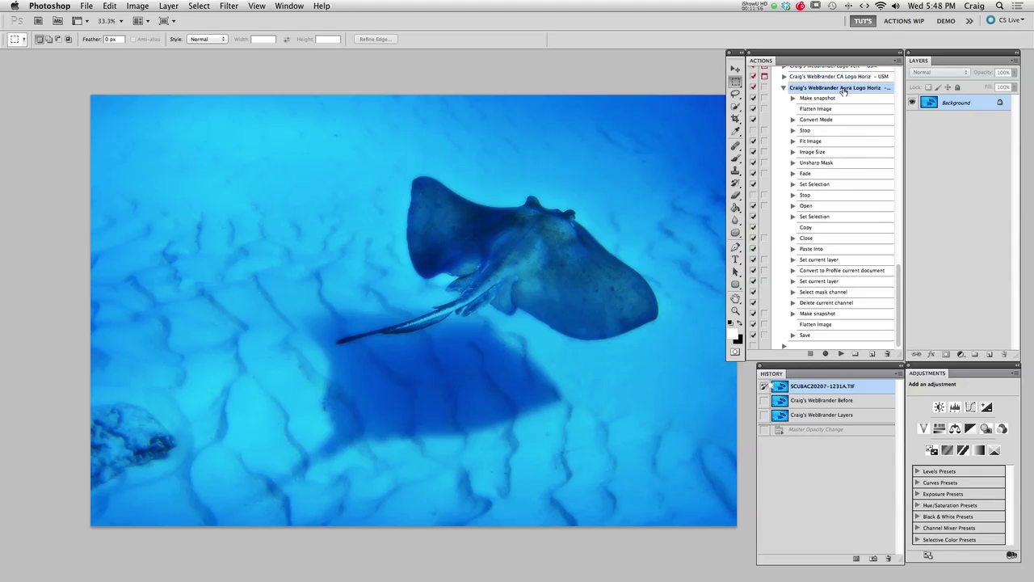
left_click(843, 356)
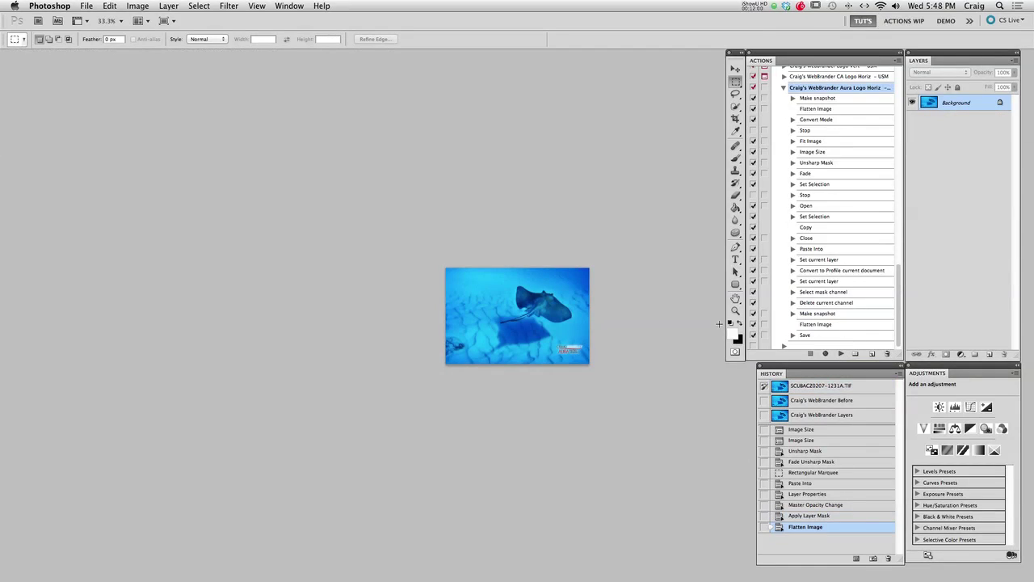
key("super+space")
left_click(571, 346)
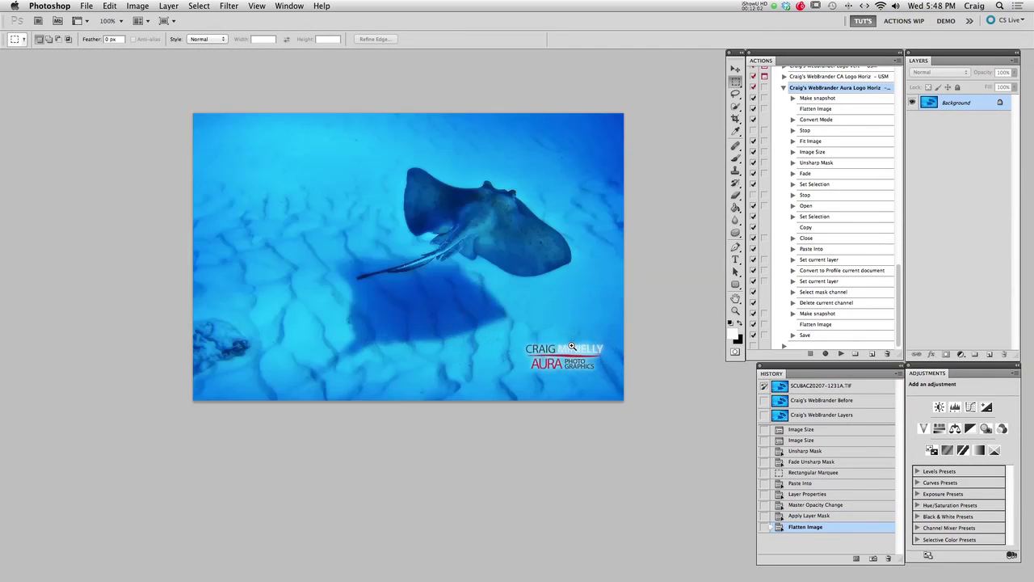
left_click(571, 347)
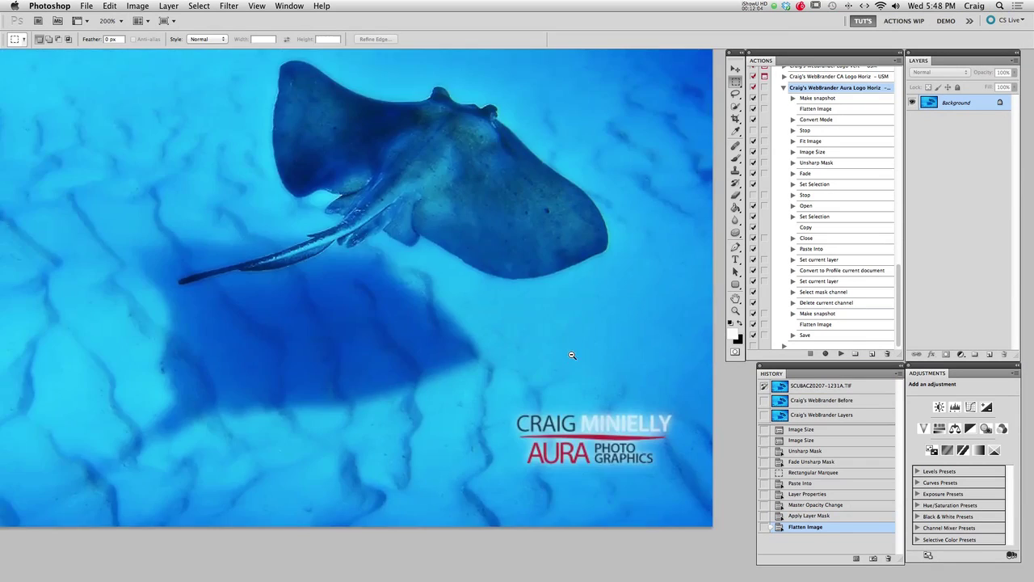
left_click(571, 355, "alt")
left_click_drag(630, 350, 587, 351)
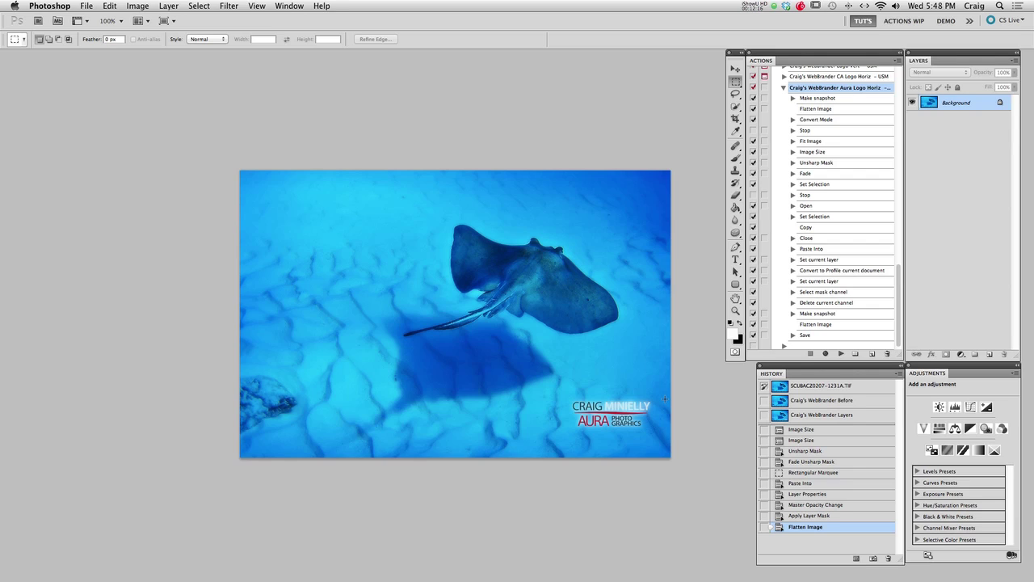
left_click(599, 395)
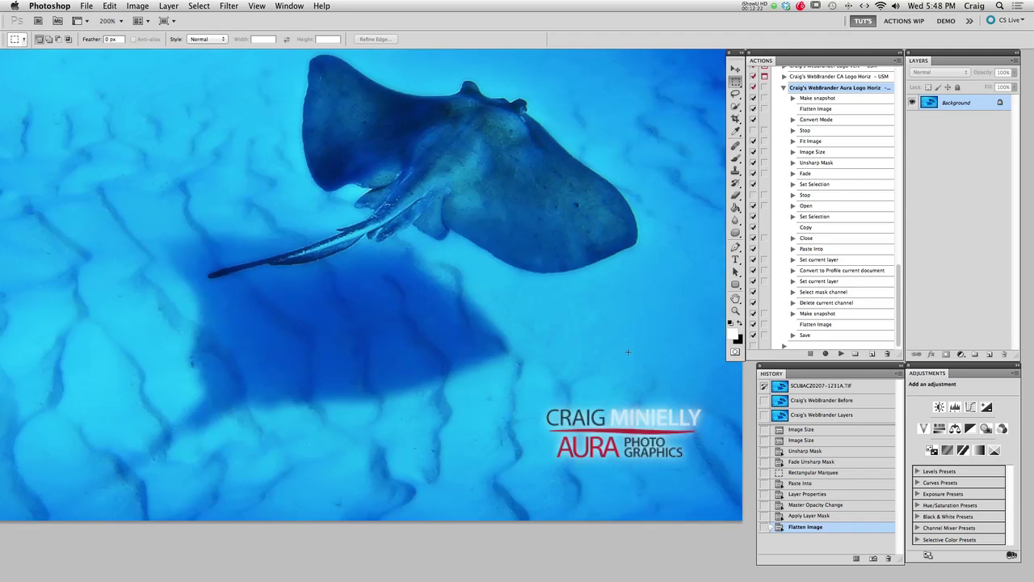